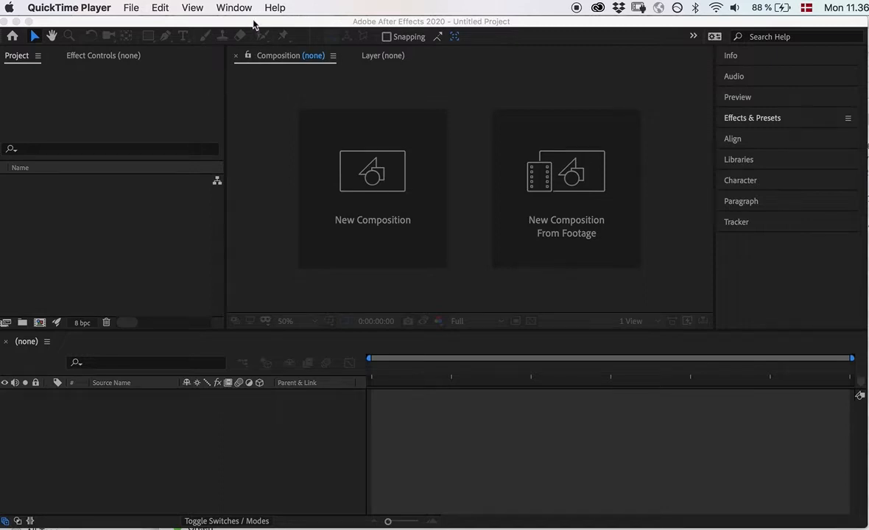
Step: Import the Game of Thrones .mp3, the three JPEG images and Enchantress_sm.mov from the green-screen-media folder as footage
left_click_drag(254, 24, 258, 25)
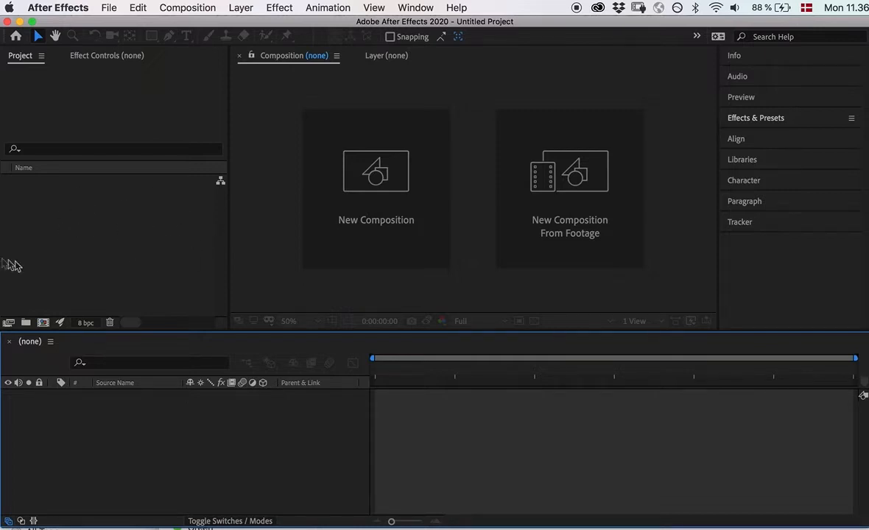
left_click(83, 224)
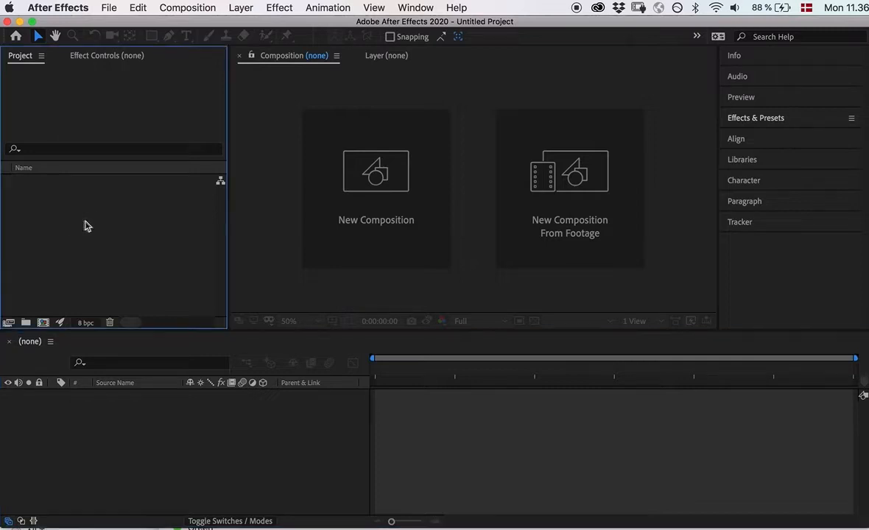
double_click(82, 228)
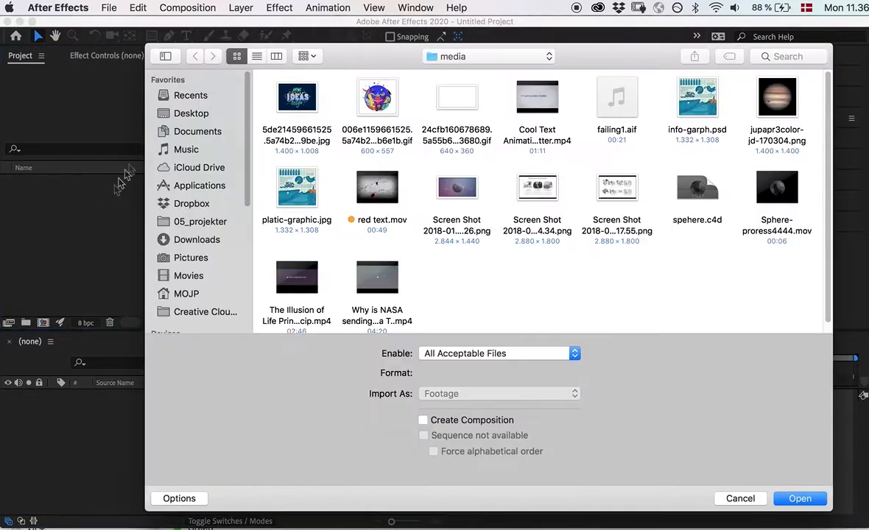
left_click(202, 130)
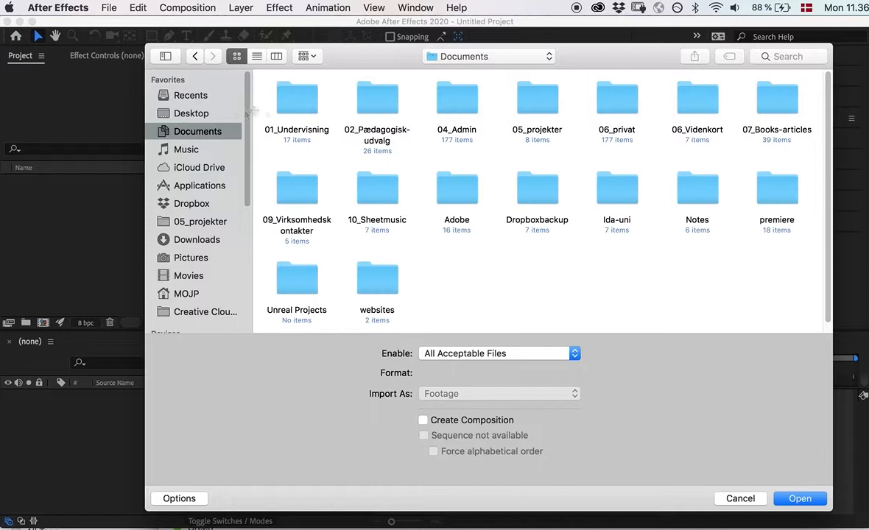
left_click(256, 57)
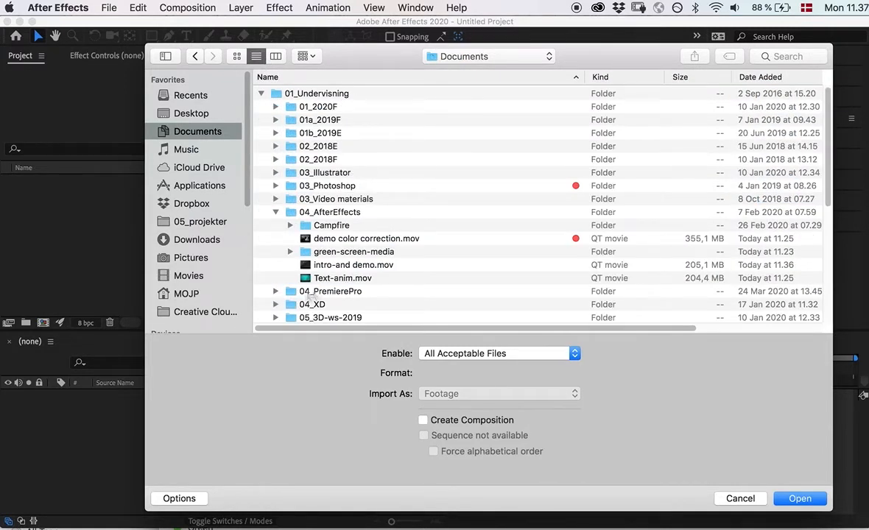
left_click(290, 251)
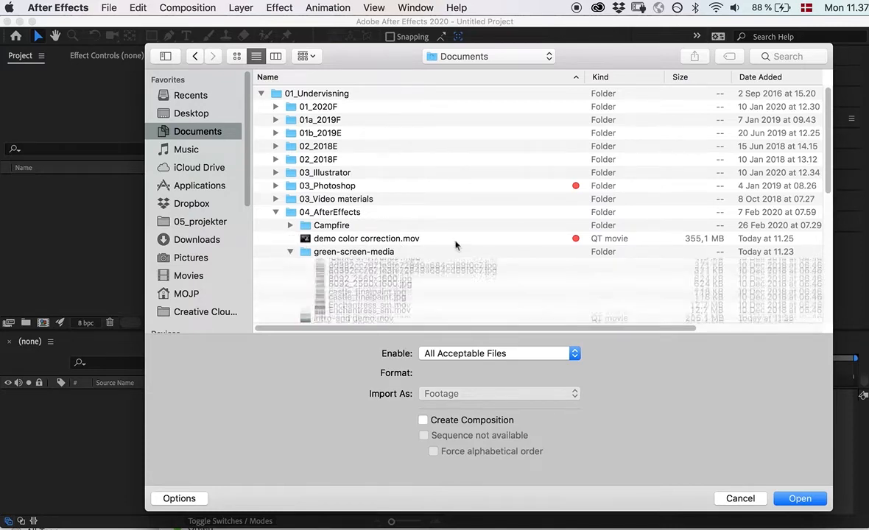
scroll(479, 272, "down", 3)
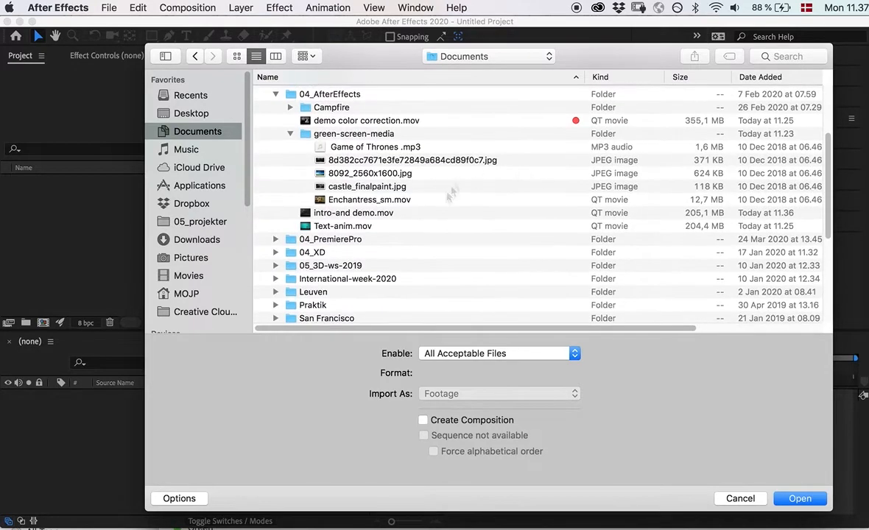
left_click(400, 148)
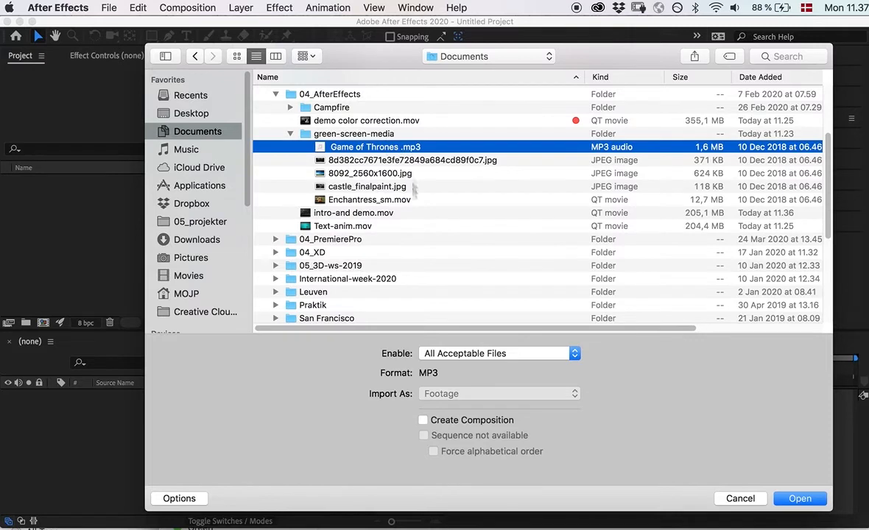
left_click(385, 204, "shift")
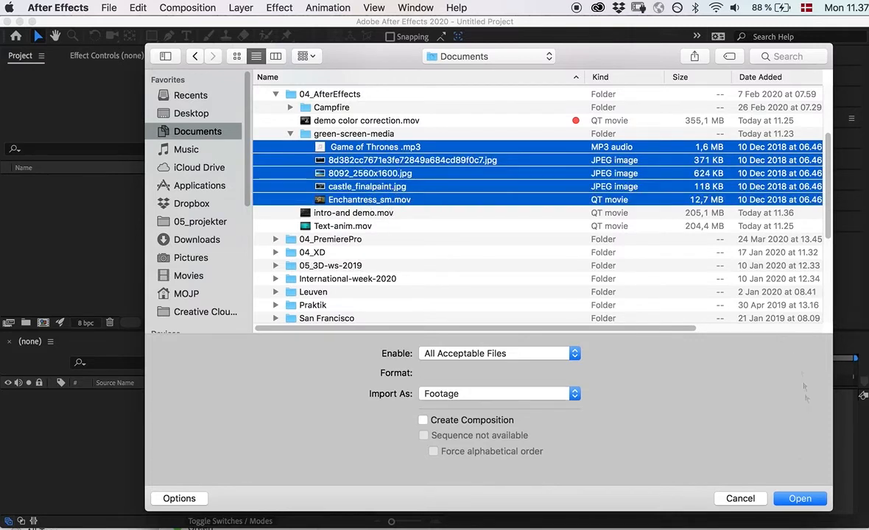
left_click(800, 499)
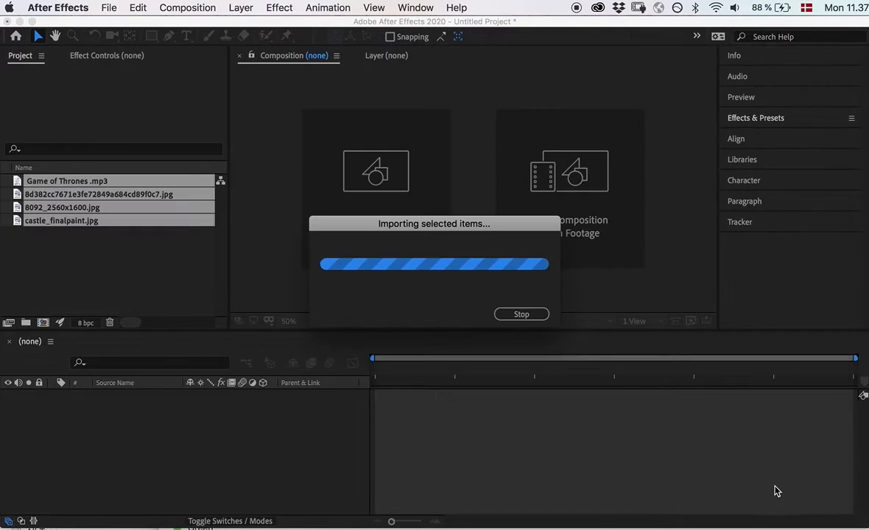
left_click(151, 276)
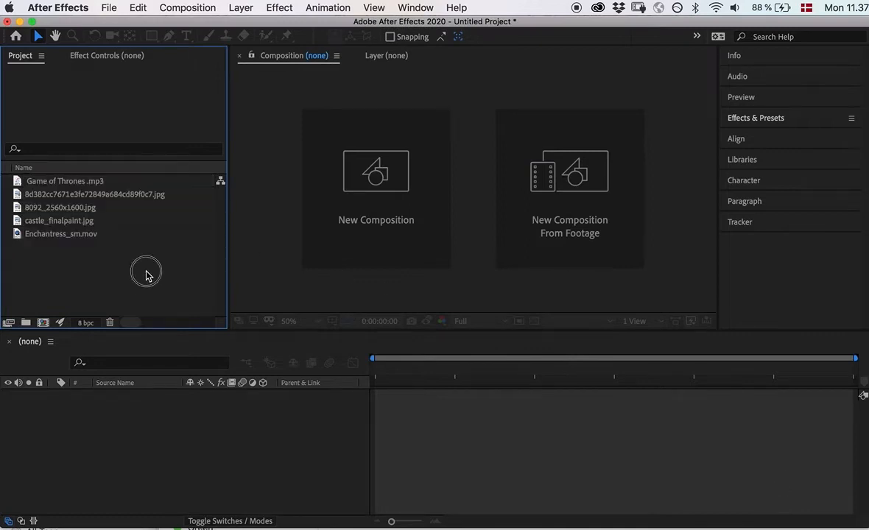
Step: Create a composition from the Enchantress_sm.mov footage and set the viewer magnification to 50%
left_click(59, 236)
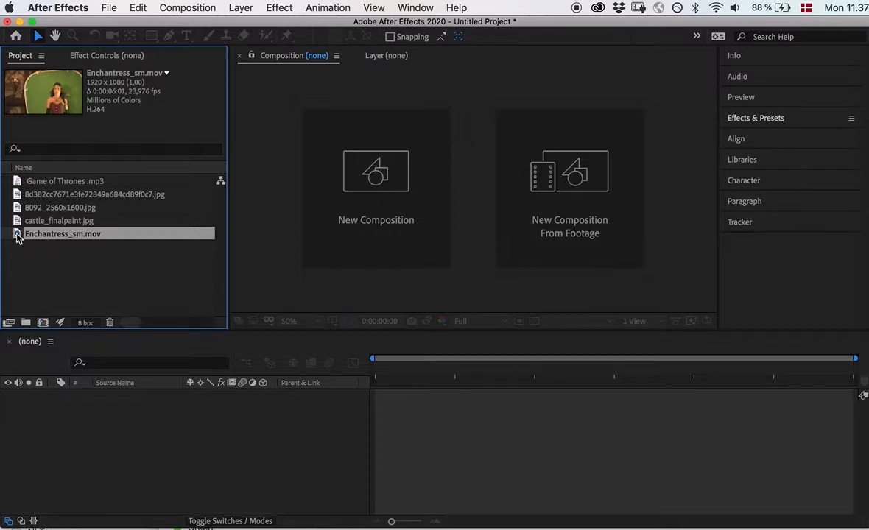
mouse_move(18, 234)
left_mouse_down()
mouse_move(46, 293)
mouse_move(19, 233)
left_mouse_up()
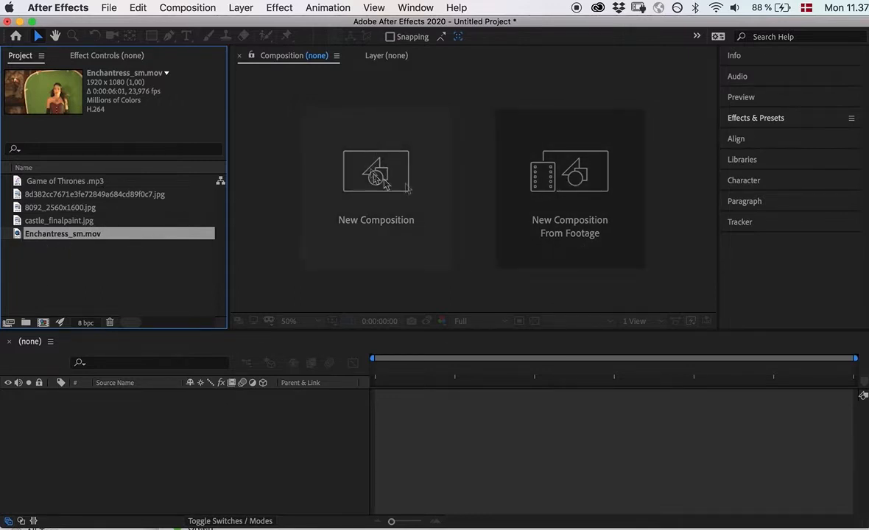
left_click_drag(27, 234, 43, 324)
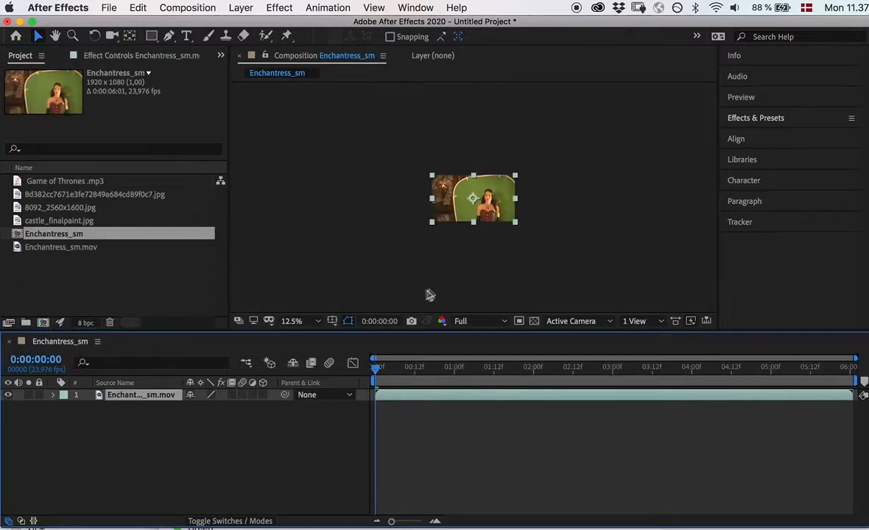
left_click(317, 321)
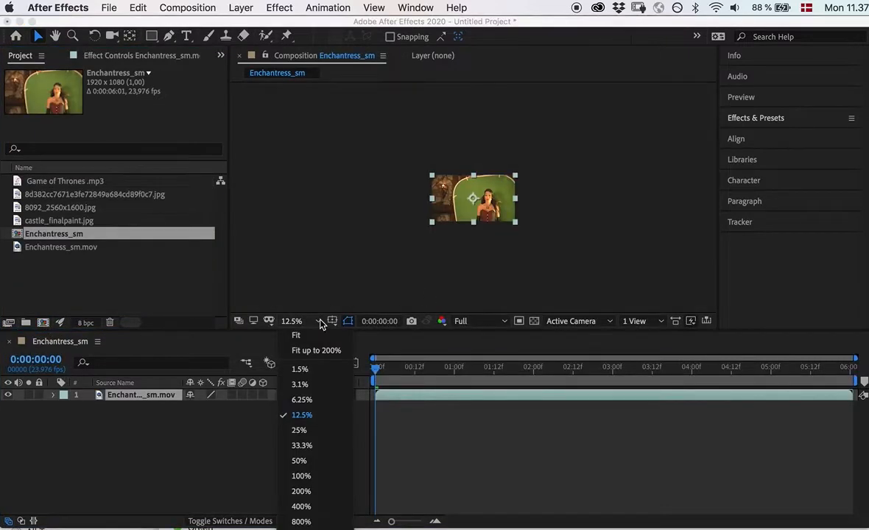
left_click(300, 460)
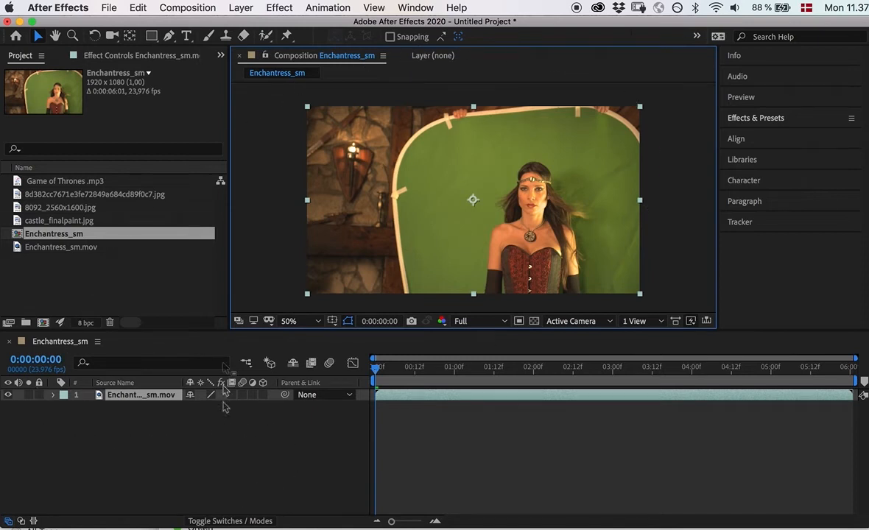
left_click_drag(130, 322, 211, 325)
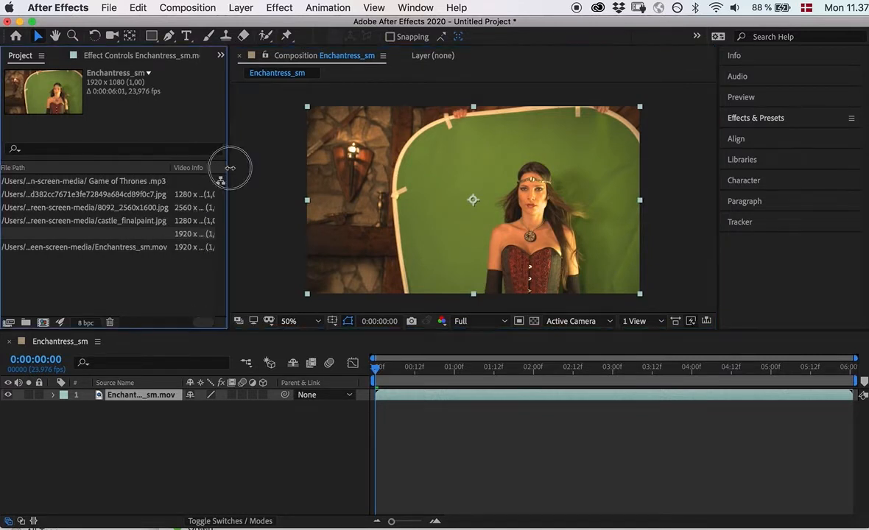
left_click_drag(199, 322, 33, 324)
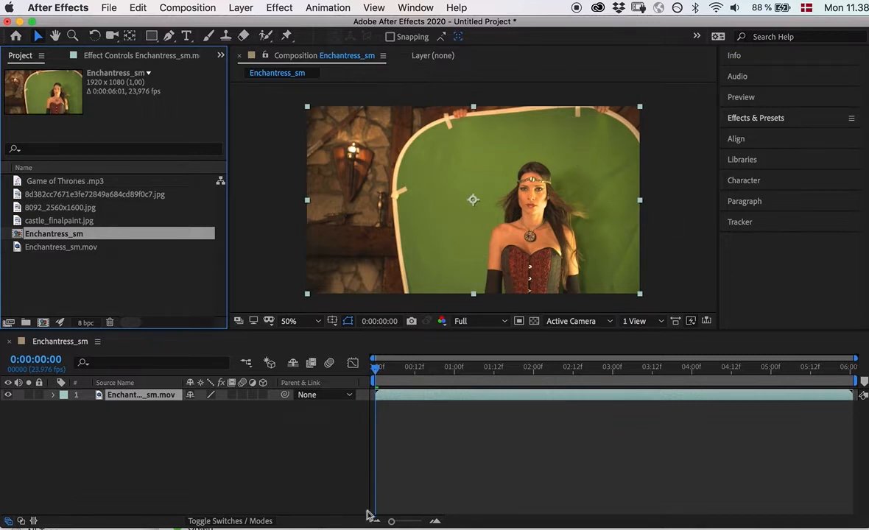
Step: Scrub through the Enchantress clip to review the green-screen shot, parking the playhead at 0:00:01:14
left_click_drag(380, 376, 719, 425)
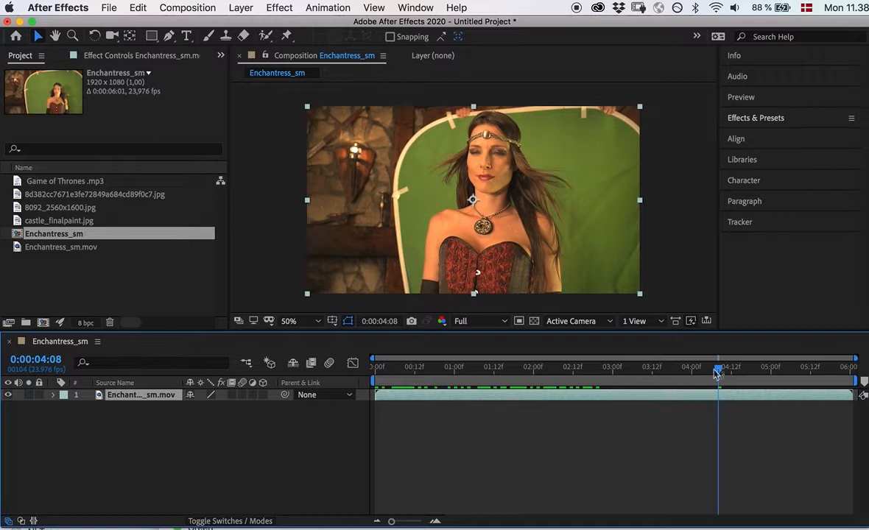
left_click_drag(718, 368, 467, 398)
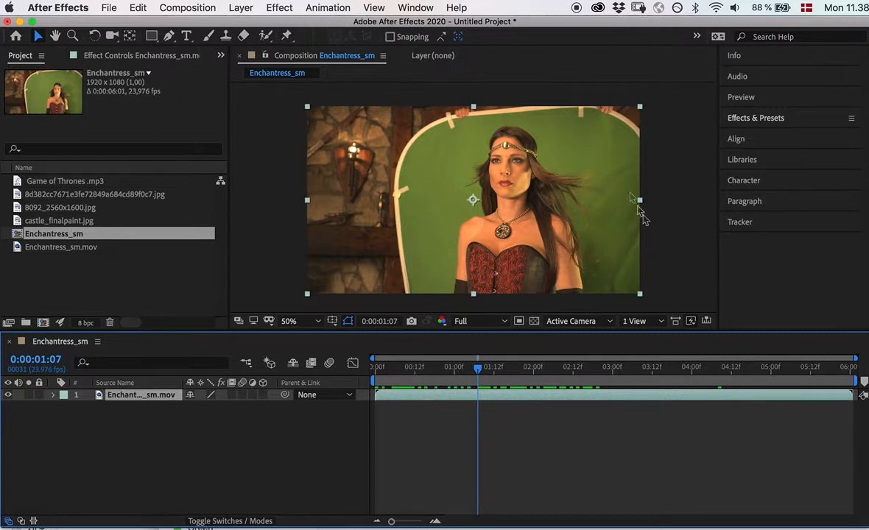
mouse_move(477, 368)
left_mouse_down()
mouse_move(549, 390)
mouse_move(435, 392)
mouse_move(437, 371)
mouse_move(384, 369)
mouse_move(486, 382)
left_mouse_up()
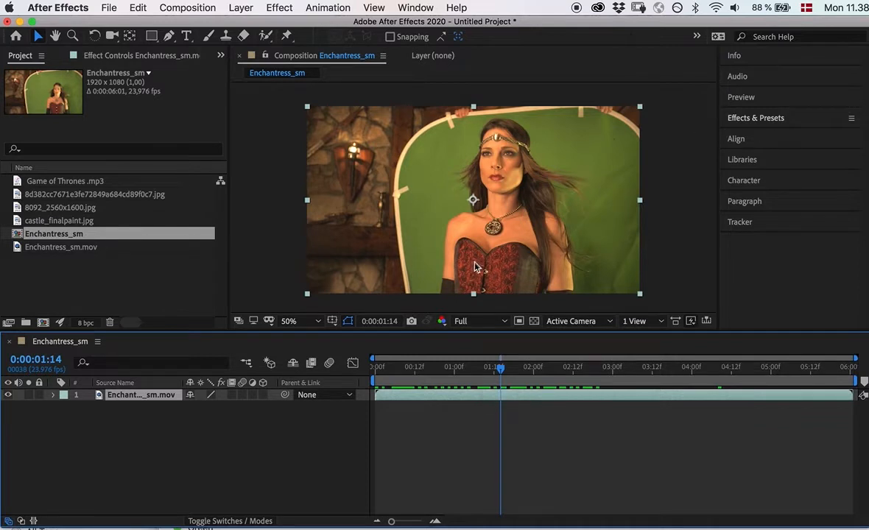
Step: Search the effects for keylight and apply Keylight (1.2) to the Enchantress footage
left_click(770, 122)
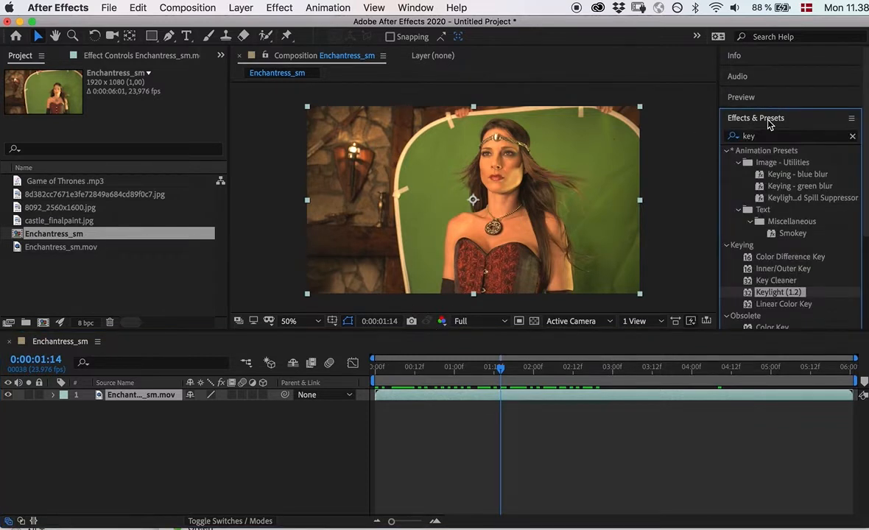
left_click_drag(774, 137, 711, 133)
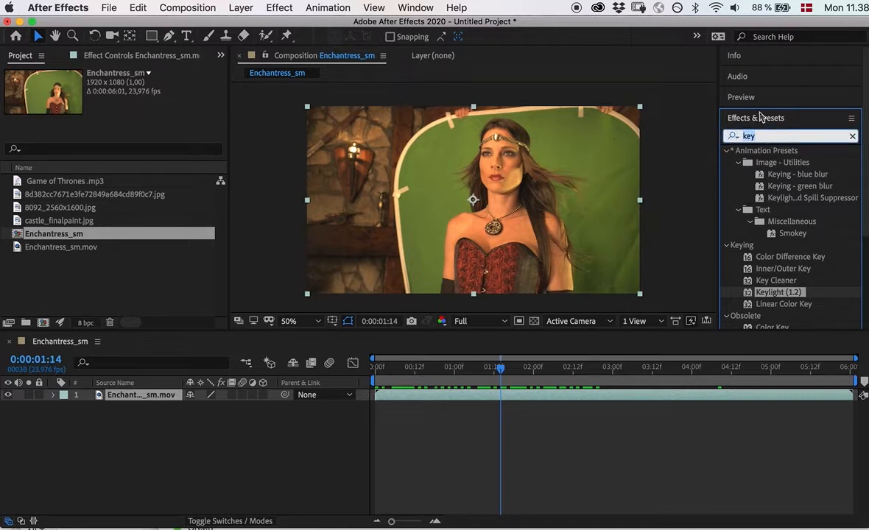
left_click(733, 136)
type("light")
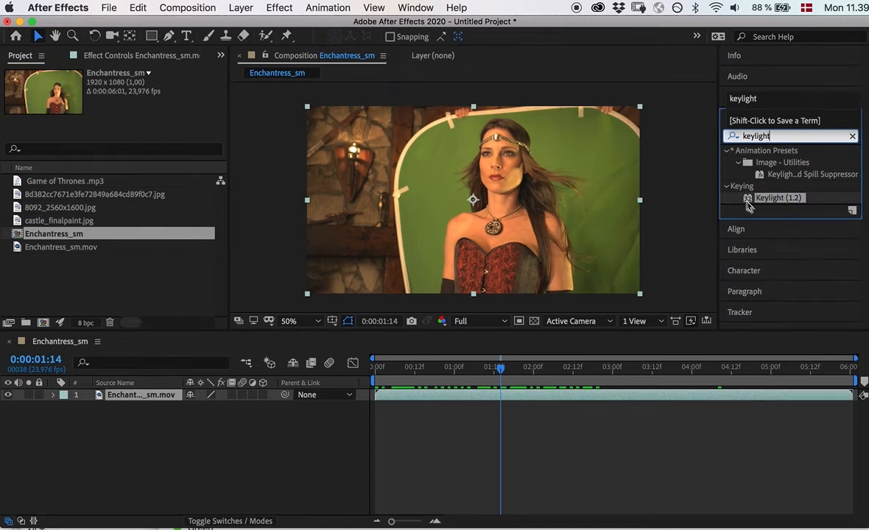
left_click_drag(749, 206, 520, 206)
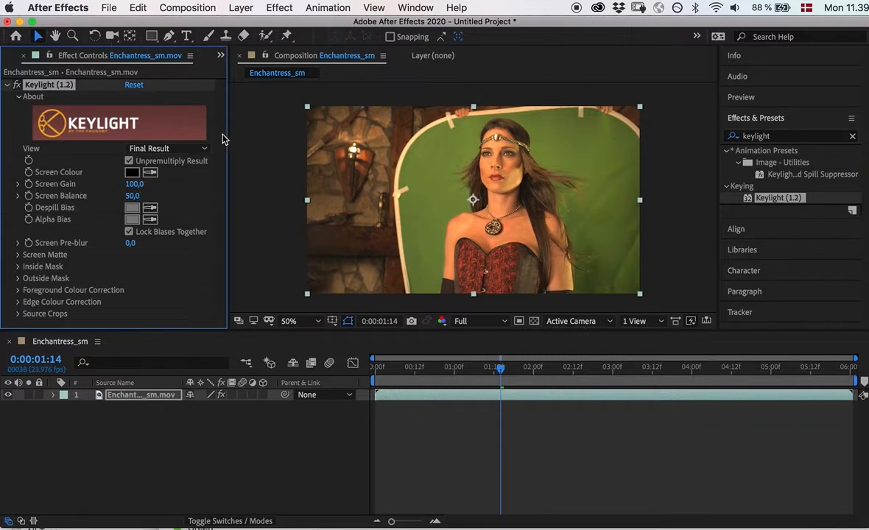
Step: Widen the effect settings area and sample the green backdrop beside the woman as Keylight's Screen Colour
left_click_drag(229, 133, 287, 140)
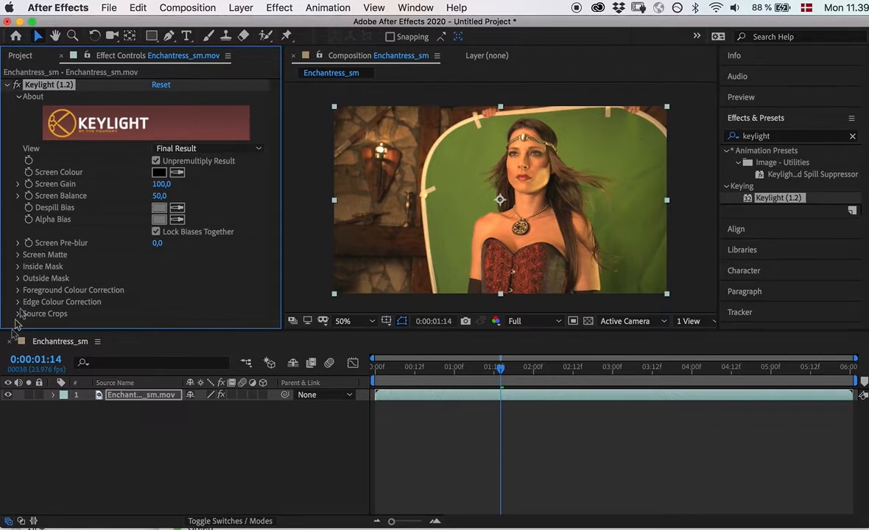
left_click(178, 172)
left_click(467, 201)
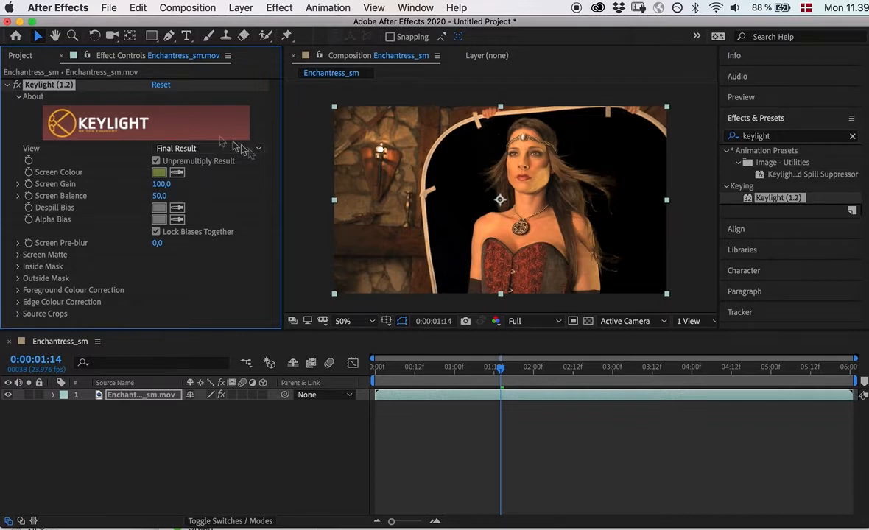
Step: Show the transparency grid and play back the keyed footage from near the start of the composition
left_click(588, 322)
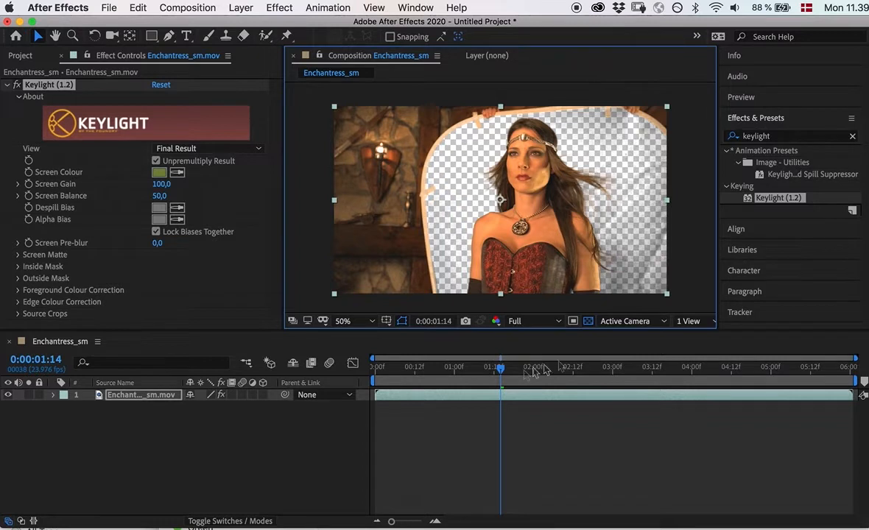
left_click_drag(501, 367, 389, 378)
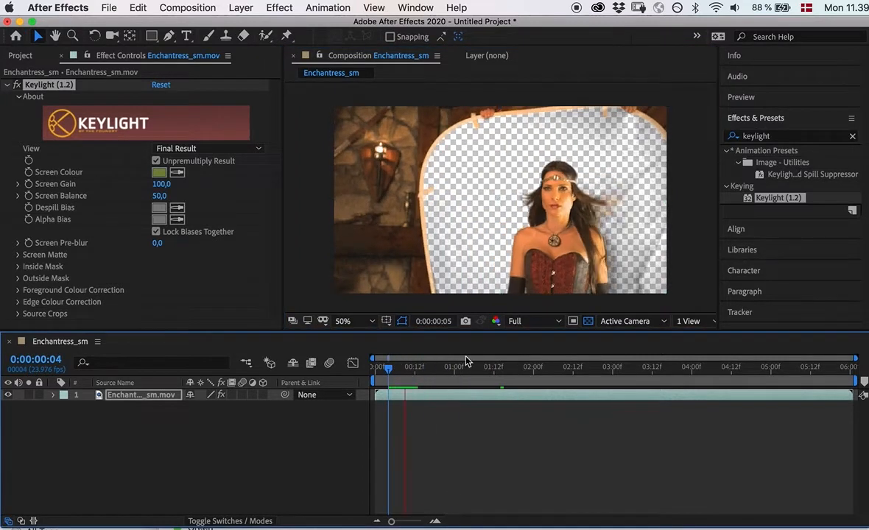
key("space")
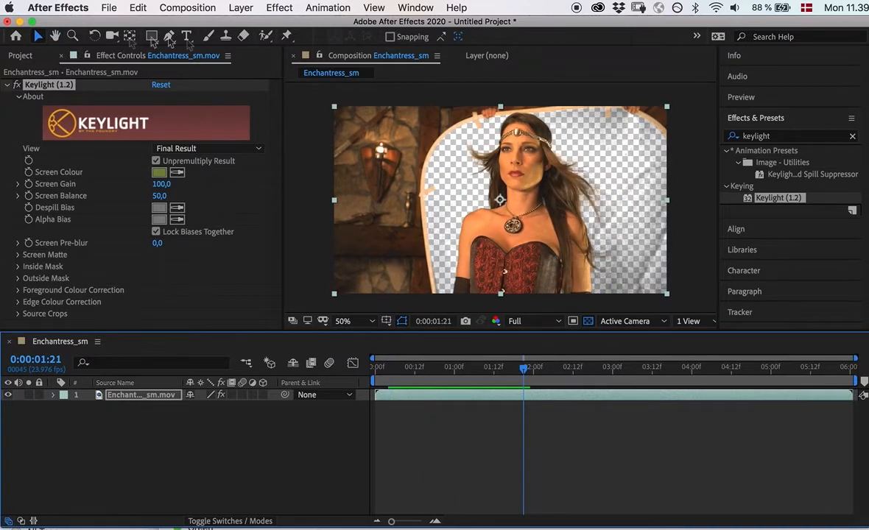
Step: Look through the imported background images and place 8d382cc7671e3fe72849a684cd89f0c7.jpg beneath the Enchantress layer
left_click(26, 55)
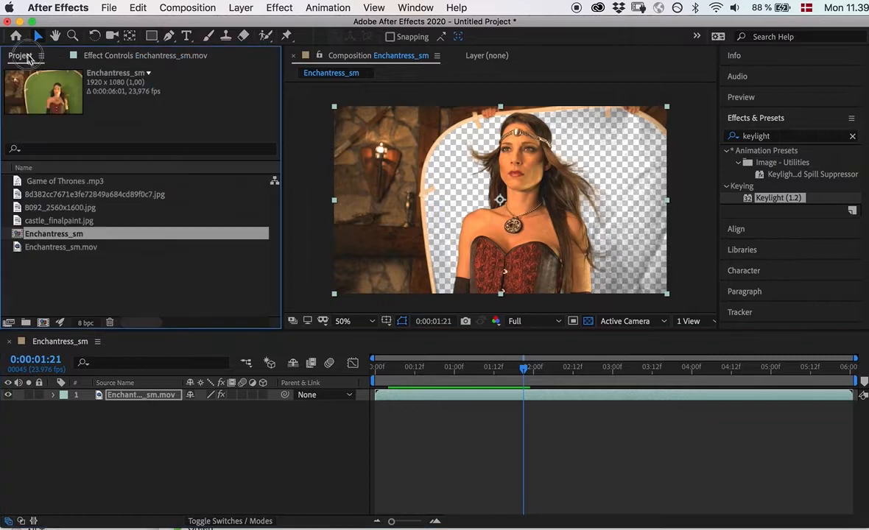
left_click(67, 222)
key("Up")
key("Up")
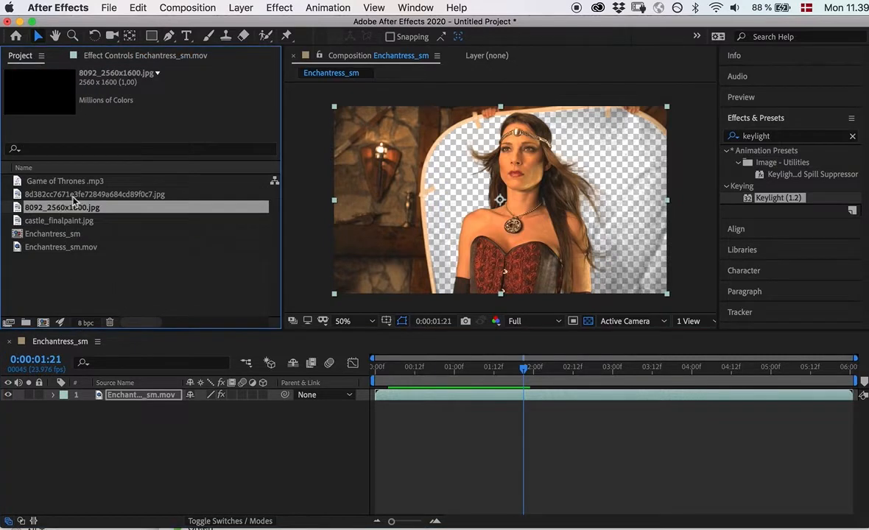
left_click_drag(19, 193, 58, 460)
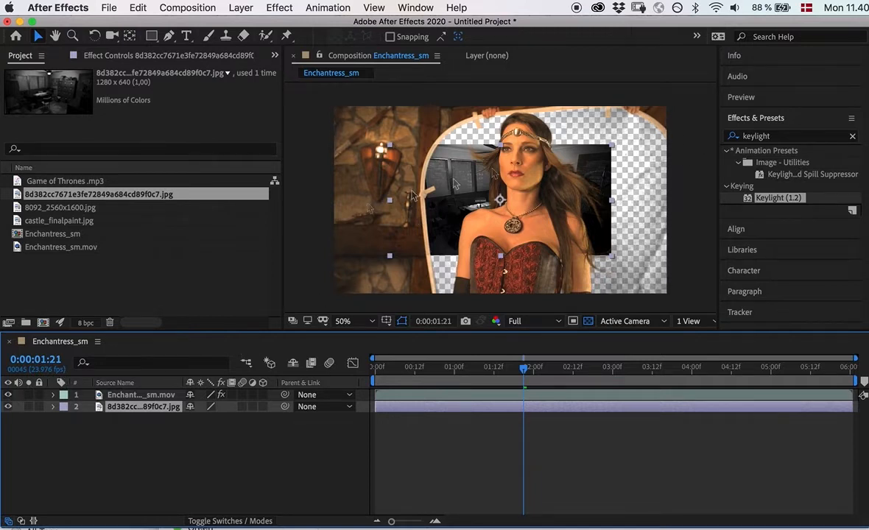
Step: Hide the Enchantress layer and enlarge the background image, fitting it to the full composition
left_click(8, 395)
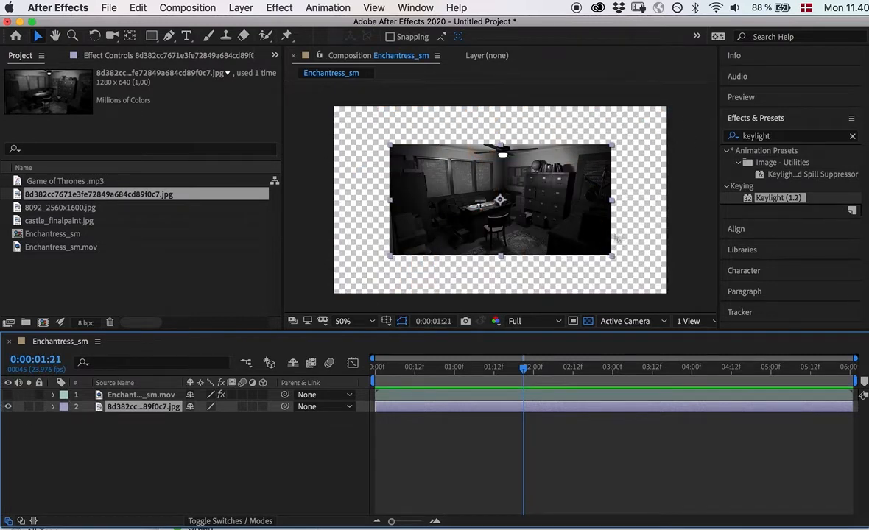
left_click_drag(612, 146, 679, 120)
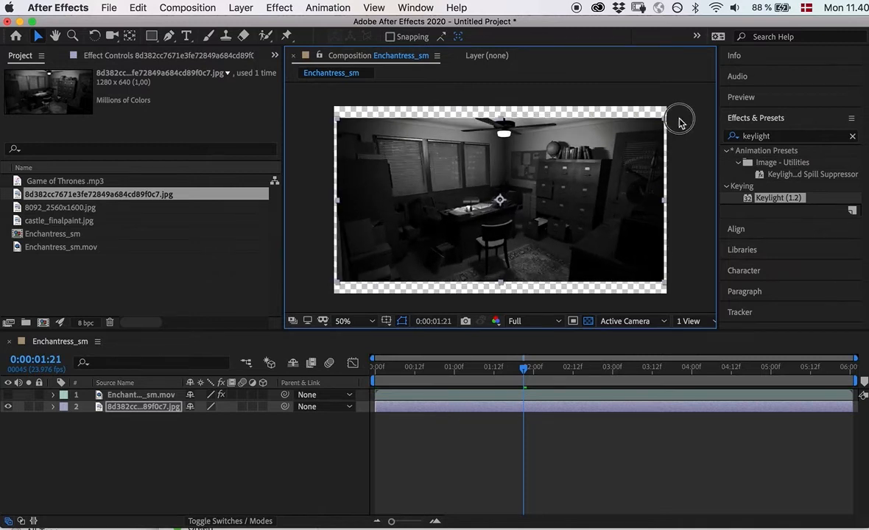
right_click(551, 191)
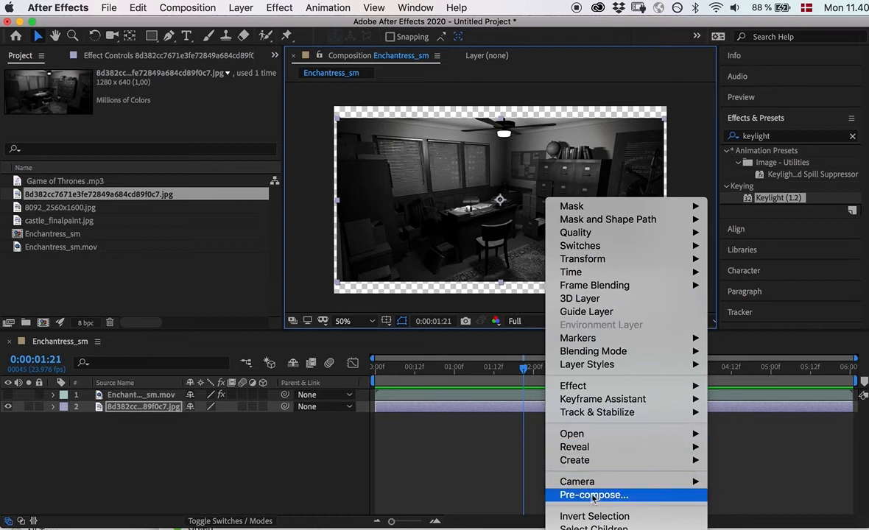
mouse_move(568, 259)
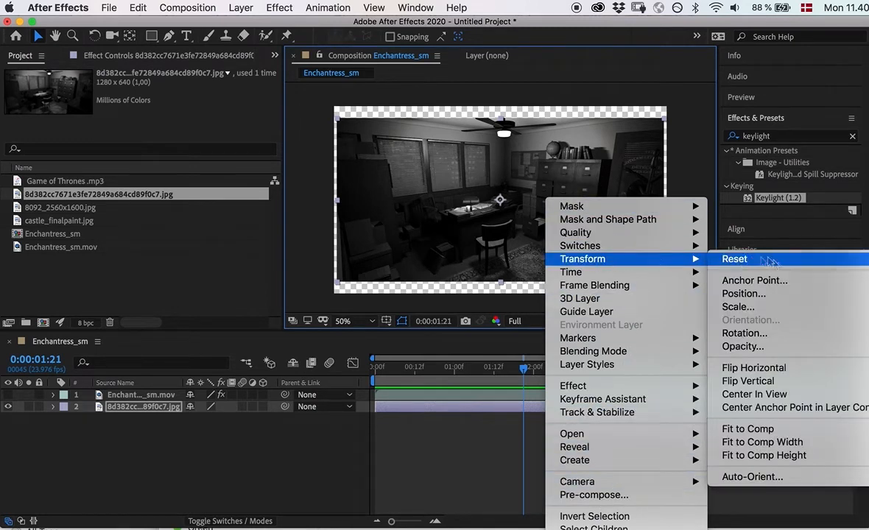
left_click(767, 430)
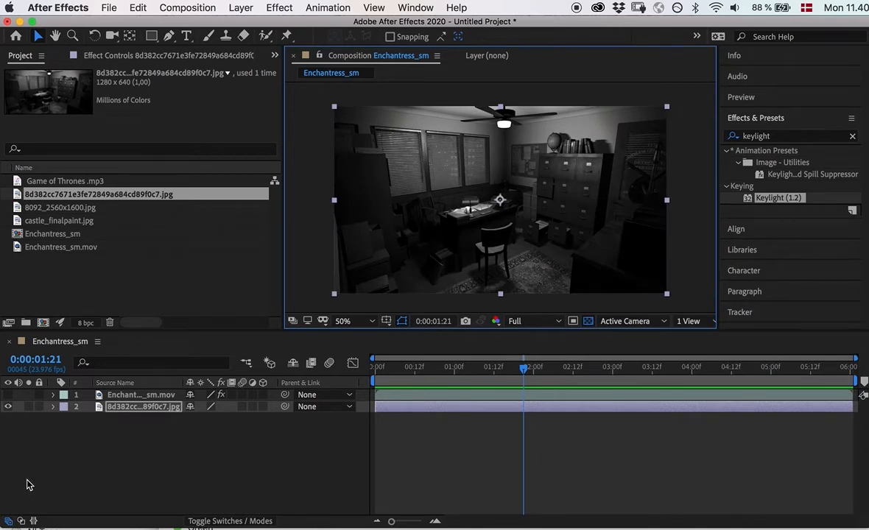
Step: Show the Enchantress layer again and play back the composite over the background image from 0:00:00:07
left_click_drag(524, 367, 362, 393)
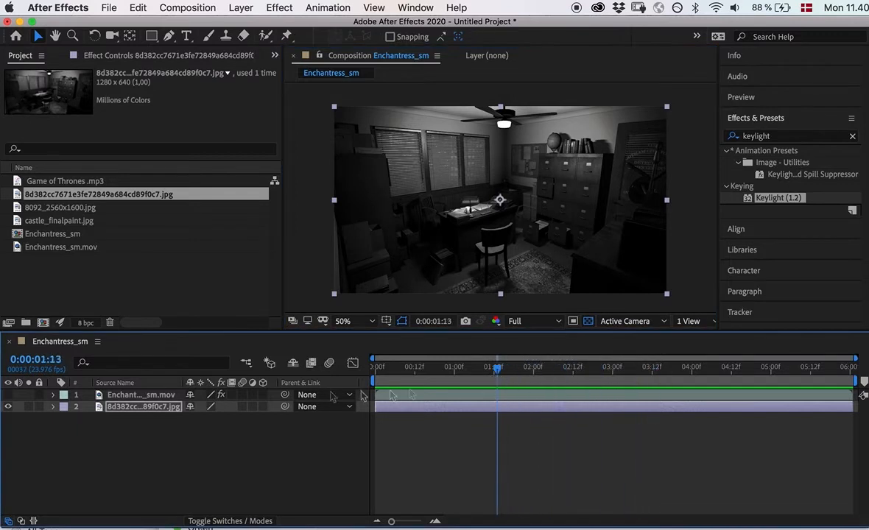
left_click(8, 395)
left_click_drag(498, 372, 430, 383)
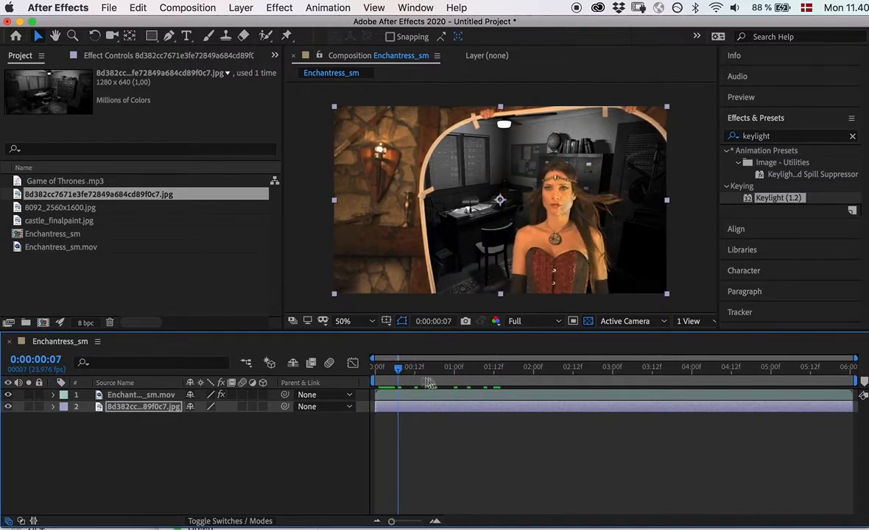
key("space")
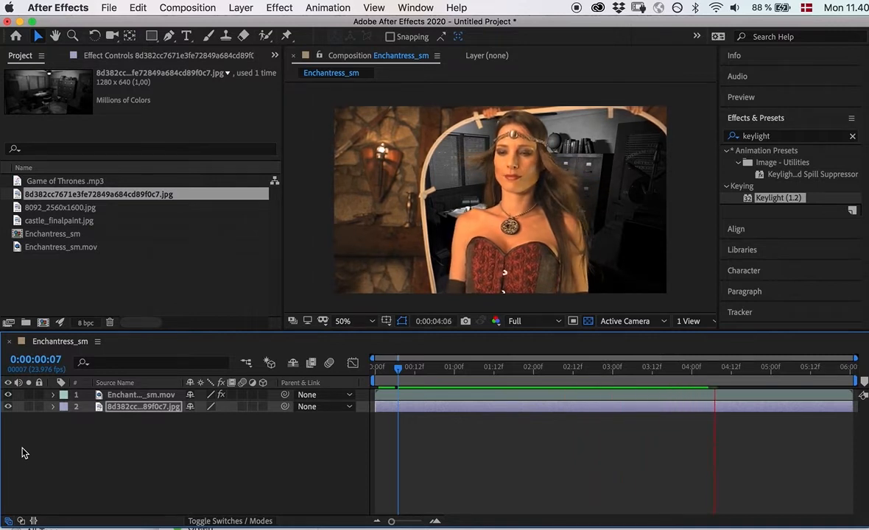
key("space")
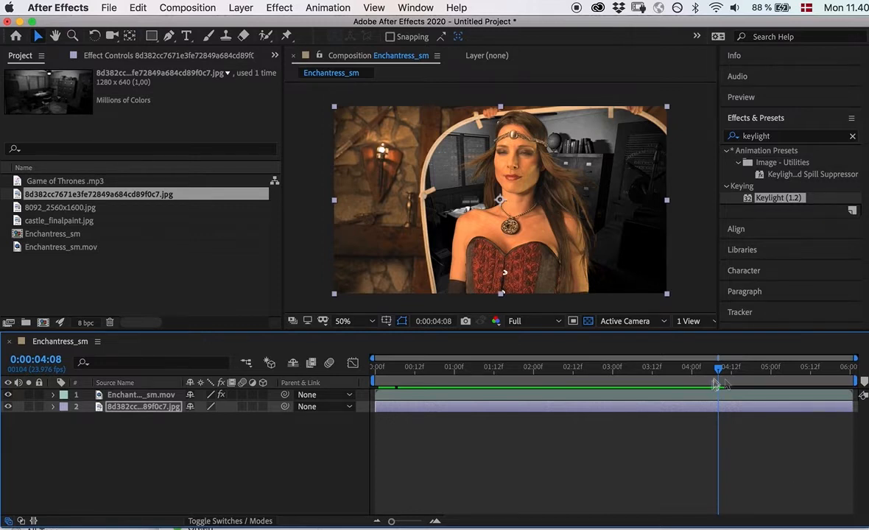
left_click_drag(719, 367, 632, 386)
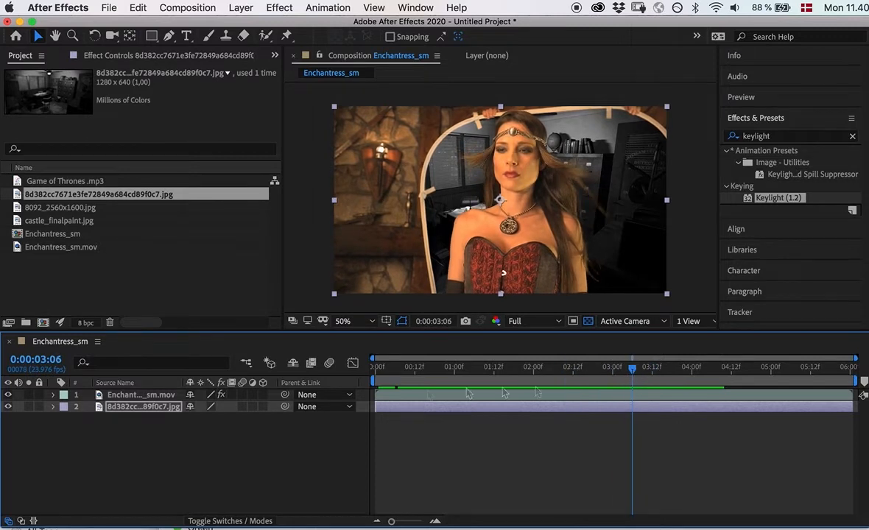
Step: Hide the background image layer and scrub through the keyed footage, stopping at 0:00:02:04
left_click(8, 406)
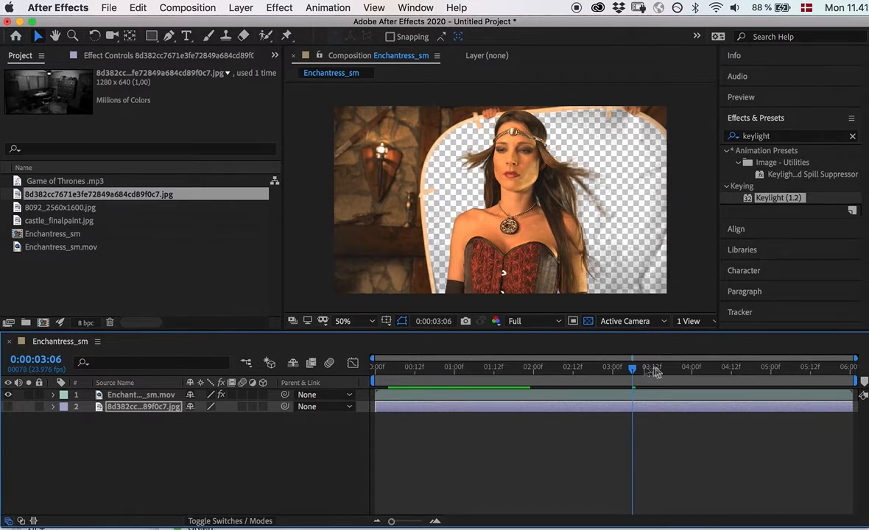
left_click_drag(633, 368, 467, 368)
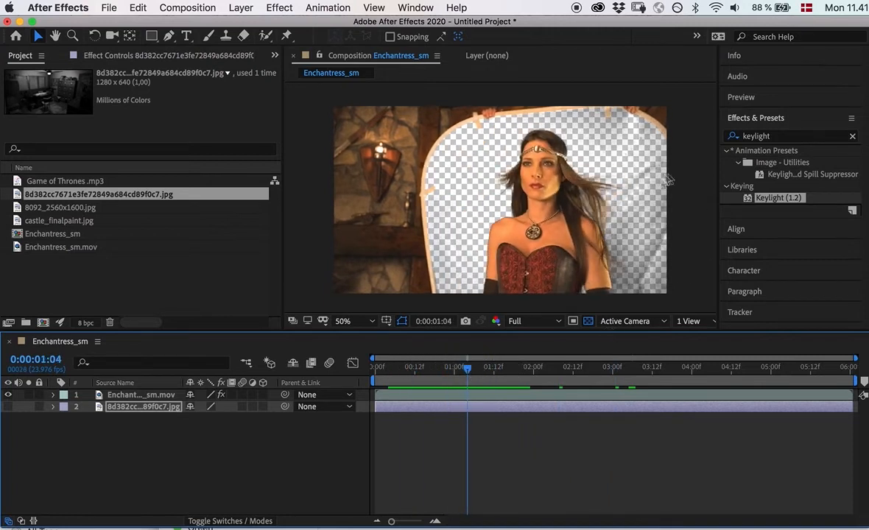
left_click_drag(472, 376, 547, 369)
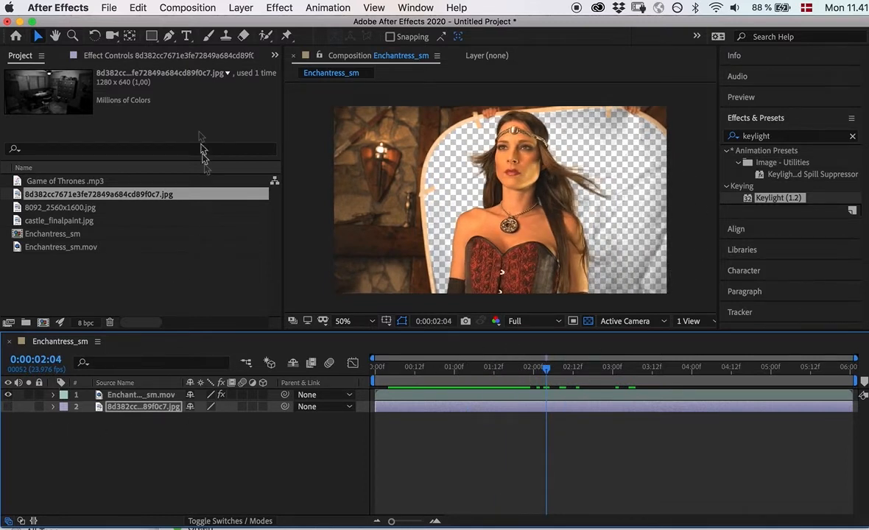
Step: Bring up the Keylight effect settings of the Enchantress footage layer
left_click(214, 53)
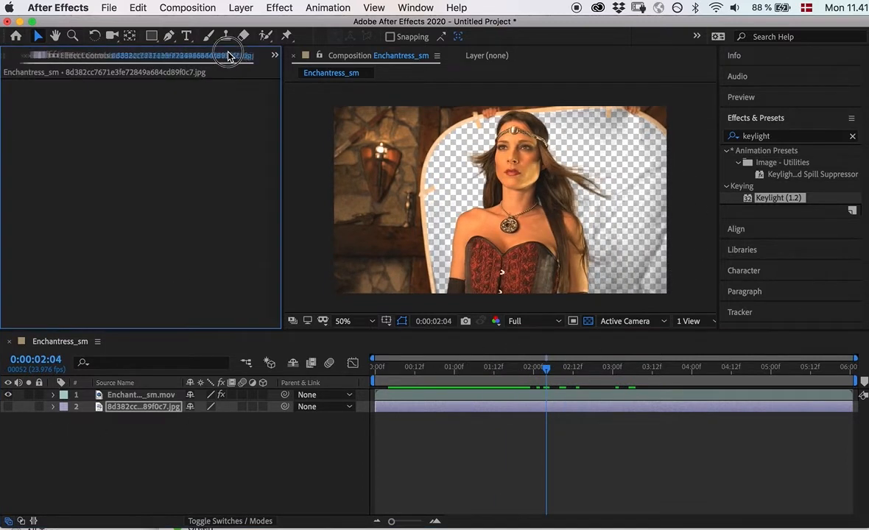
left_click(274, 55)
left_click(275, 56)
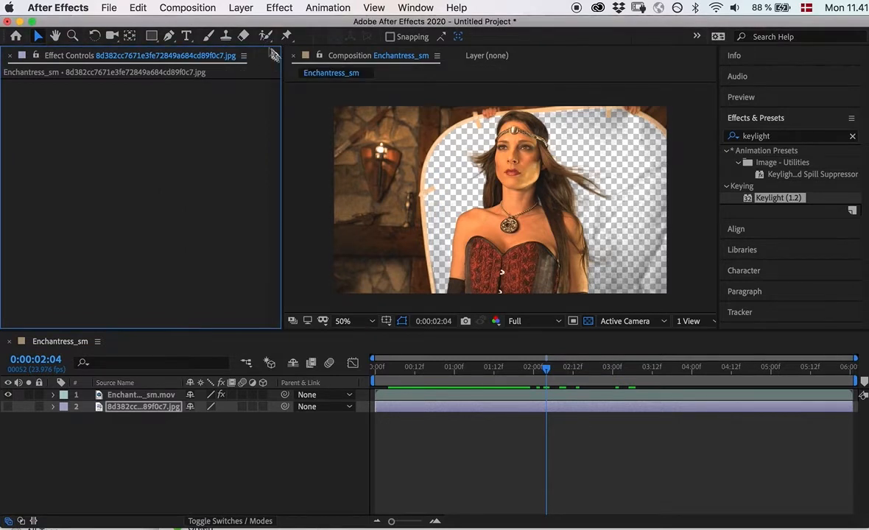
left_click(136, 59)
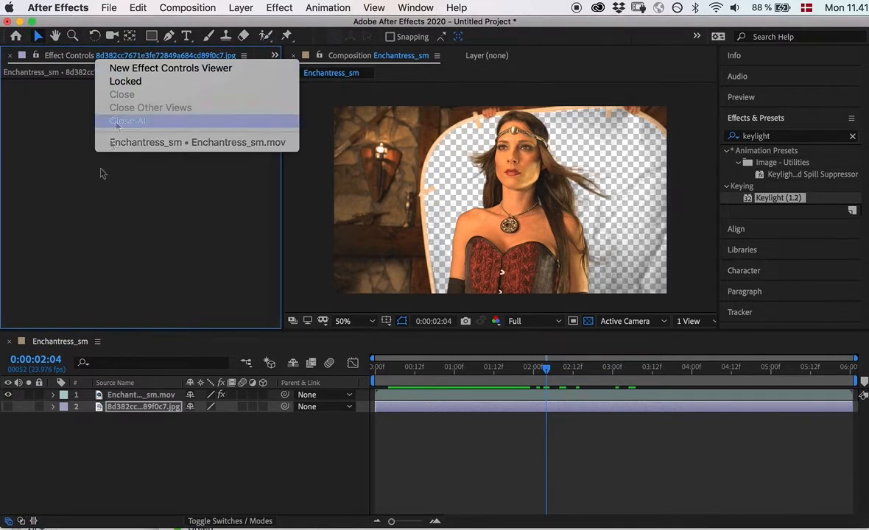
left_click(117, 370)
left_click(127, 398)
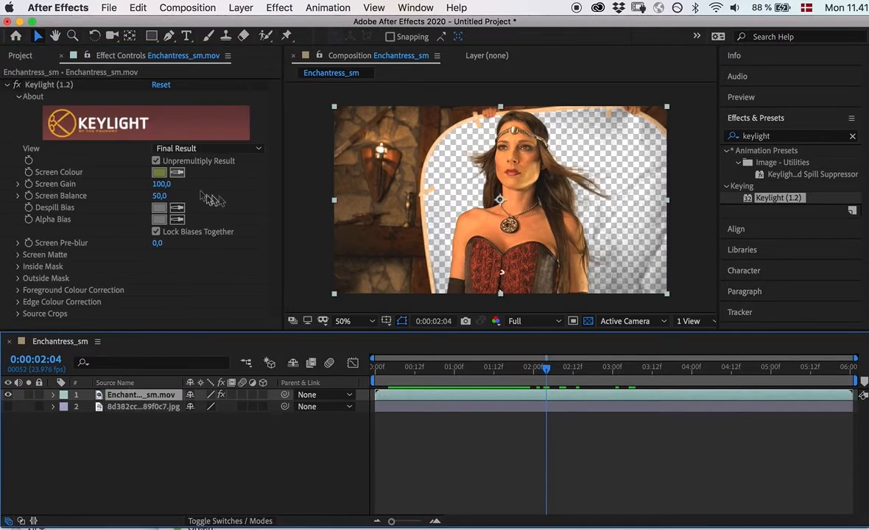
Step: Examine the footage with Keylight's View set to Source and to Screen Matte, moving to 0:00:02:05
left_click(191, 145)
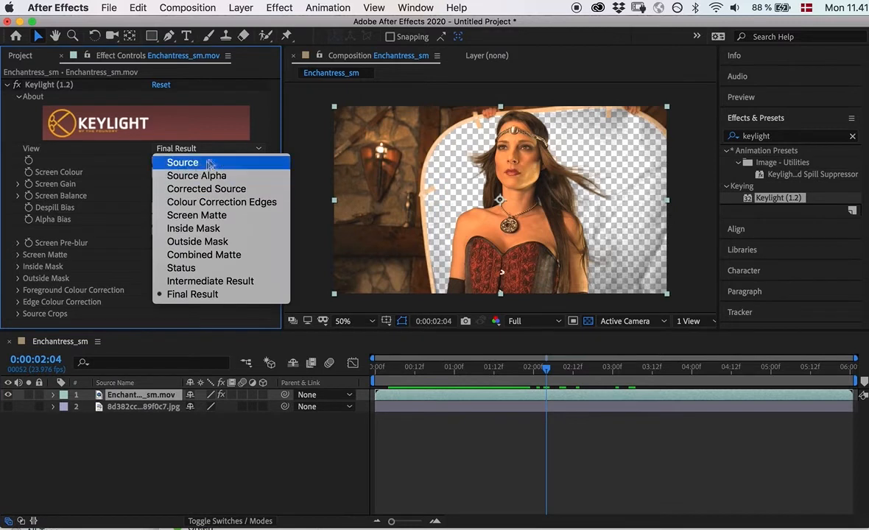
left_click(196, 169)
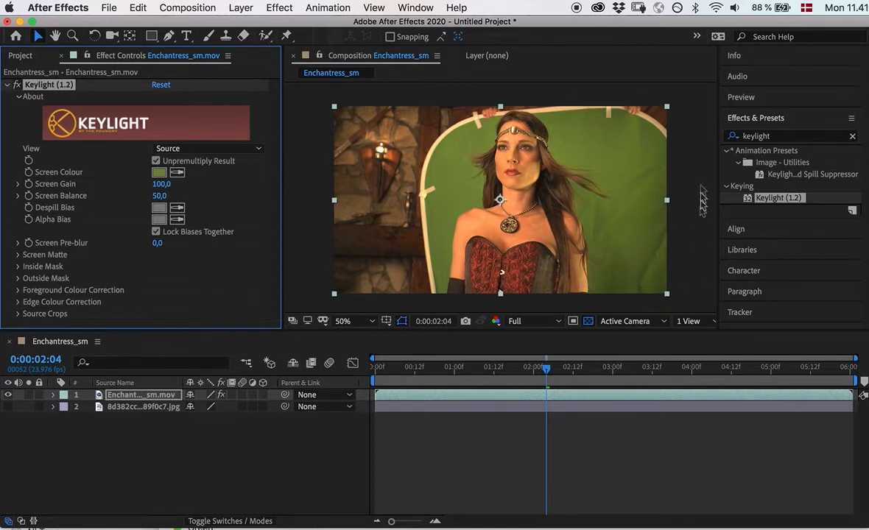
left_click(244, 150)
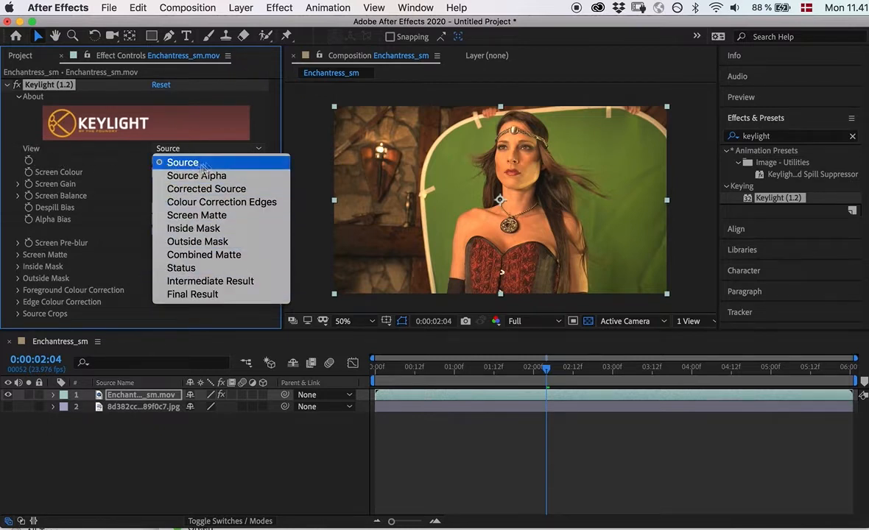
left_click(210, 215)
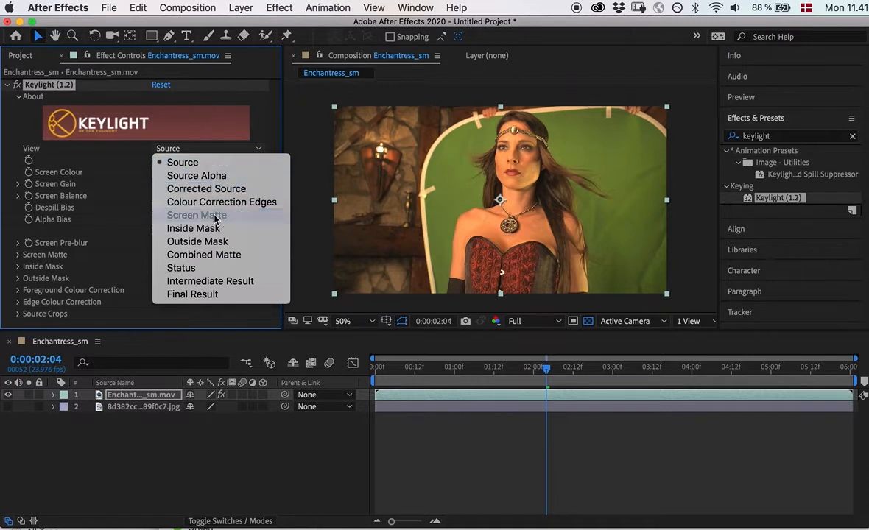
mouse_move(547, 370)
left_mouse_down()
mouse_move(419, 380)
mouse_move(625, 390)
mouse_move(475, 391)
mouse_move(549, 389)
left_mouse_up()
Step: Darken Keylight's Screen Colour to 4F592A while checking the Screen Matte
left_click(158, 173)
left_click_drag(432, 60, 177, 59)
mouse_move(106, 161)
left_mouse_down()
mouse_move(140, 128)
mouse_move(106, 179)
mouse_move(94, 166)
mouse_move(93, 193)
mouse_move(103, 192)
left_mouse_up()
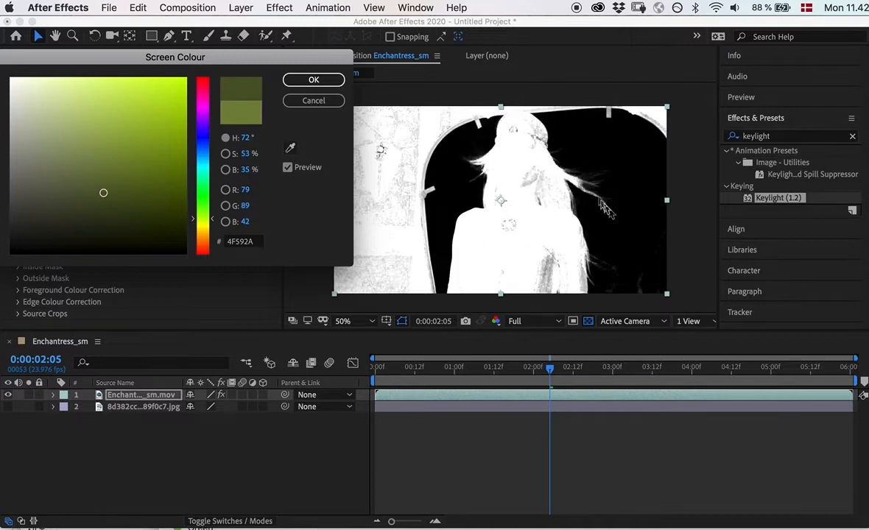
left_click(315, 80)
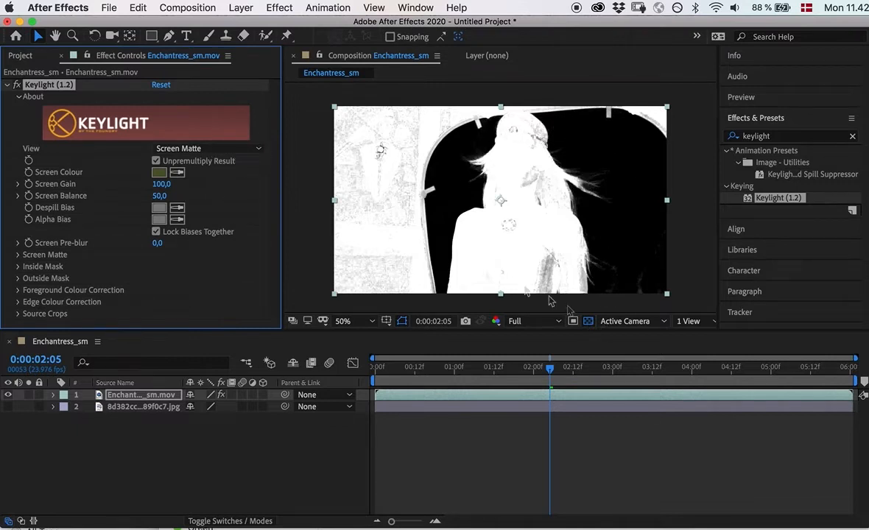
Step: Set Keylight's View back to Final Result and lighten the Screen Colour to a brighter olive green at 0:00:02:23
left_click(204, 148)
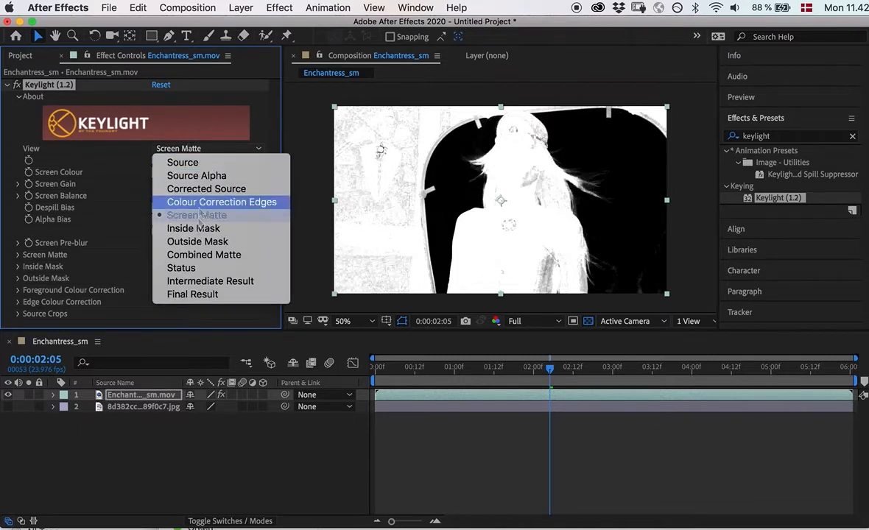
left_click(204, 295)
left_click_drag(520, 367, 610, 385)
left_click(159, 173)
left_click_drag(96, 181, 107, 160)
left_click(313, 81)
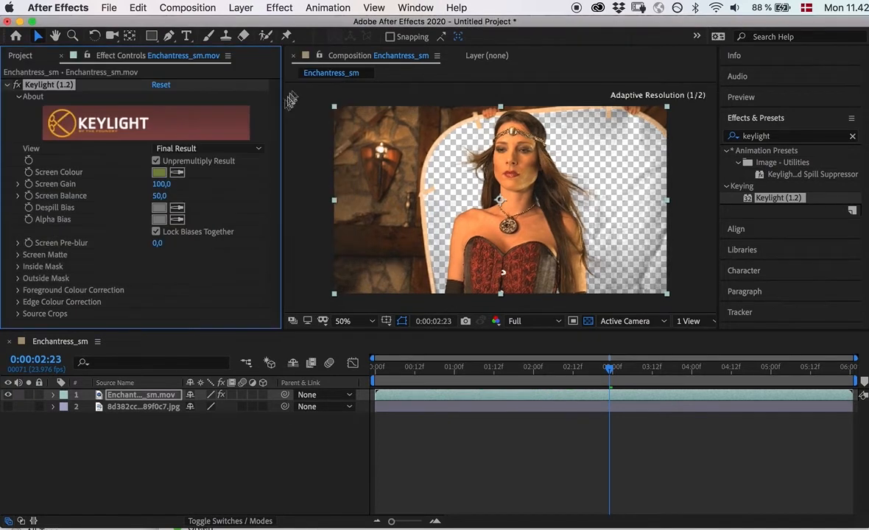
Step: Review the keyed footage from its first frame and stop at 0:00:01:04 with the Enchantress layer selected
left_click_drag(612, 375, 363, 411)
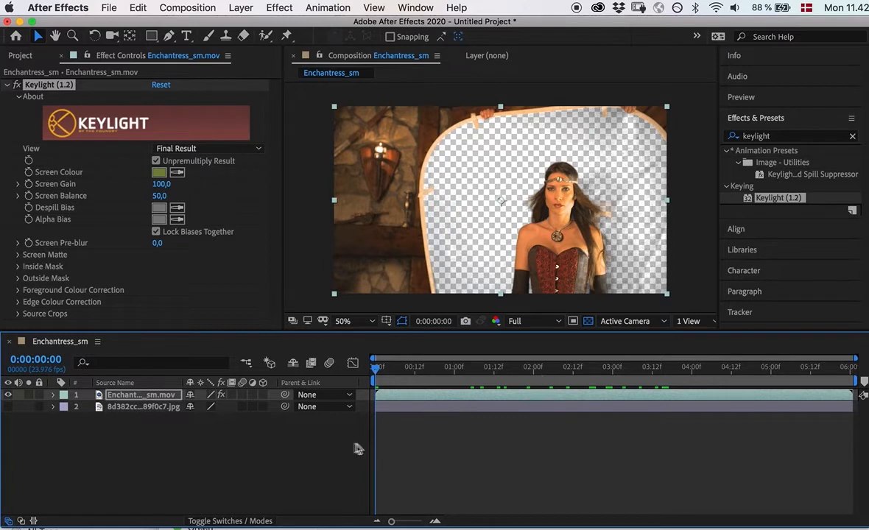
left_click_drag(376, 368, 484, 376)
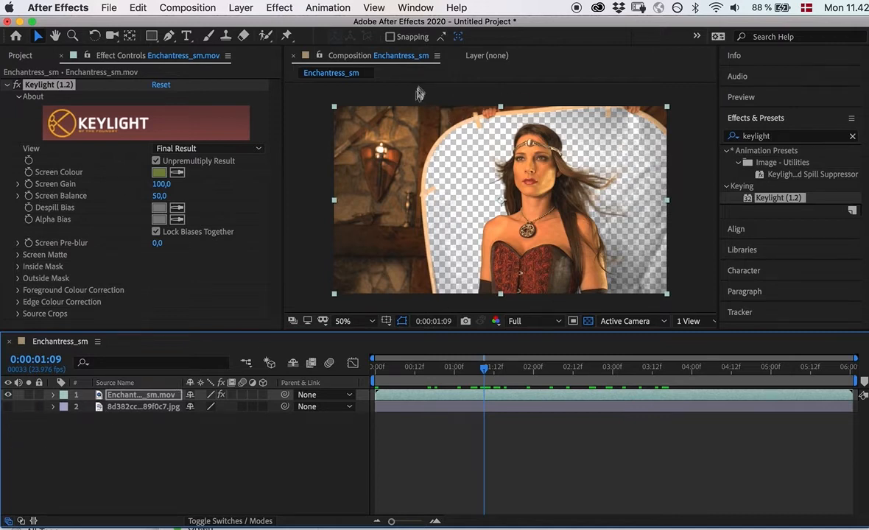
left_click(103, 396)
left_click(499, 372)
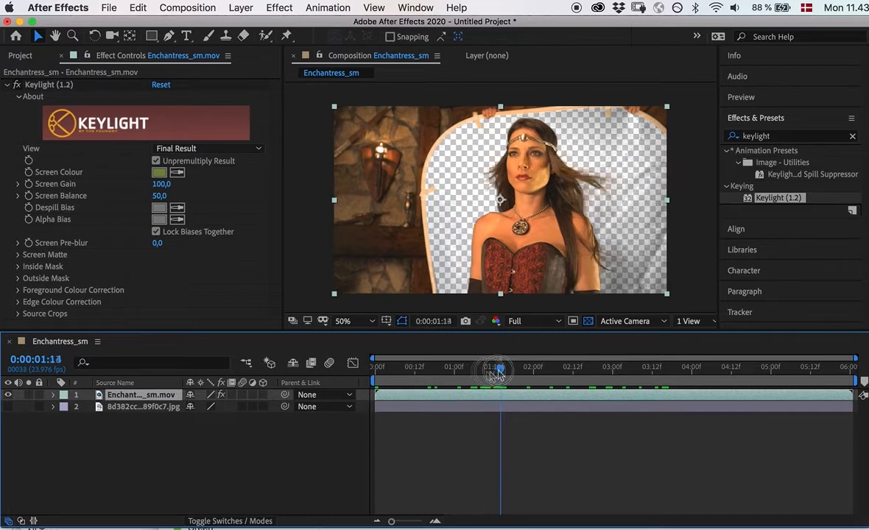
left_click_drag(498, 372, 467, 369)
Step: Draw a closed Pen tool mask loosely around the woman, inside the green screen frame and extending below the picture
left_click(169, 36)
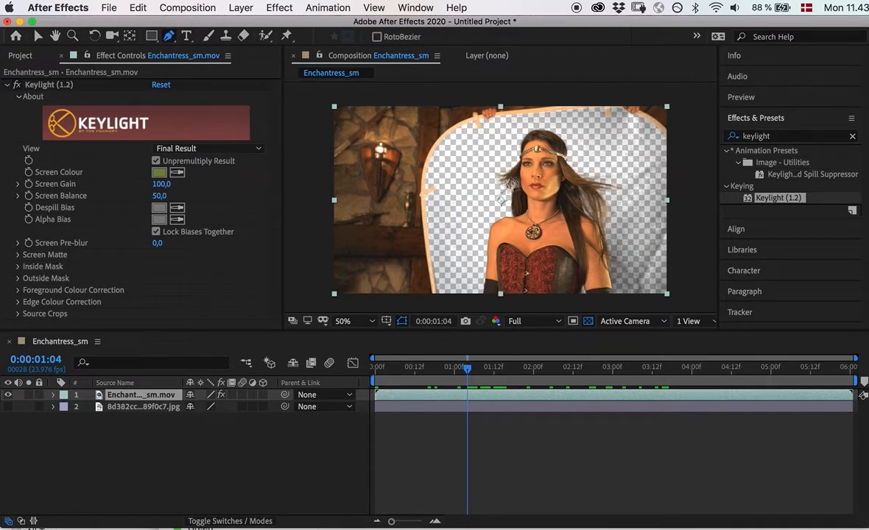
left_click(446, 302)
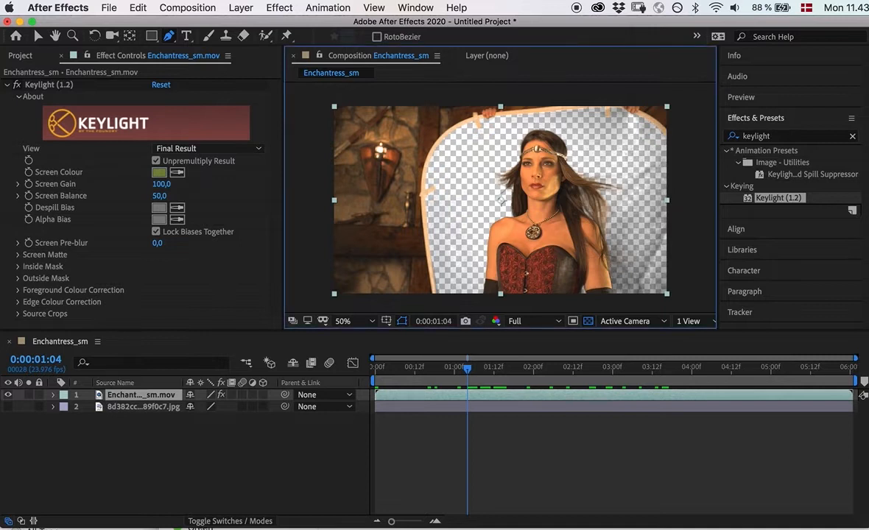
left_click(446, 193)
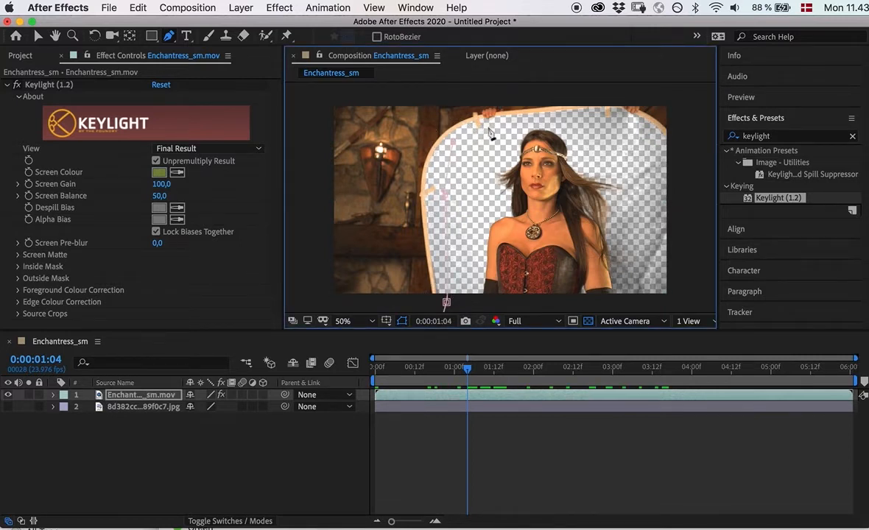
left_click(575, 116)
left_click(619, 170)
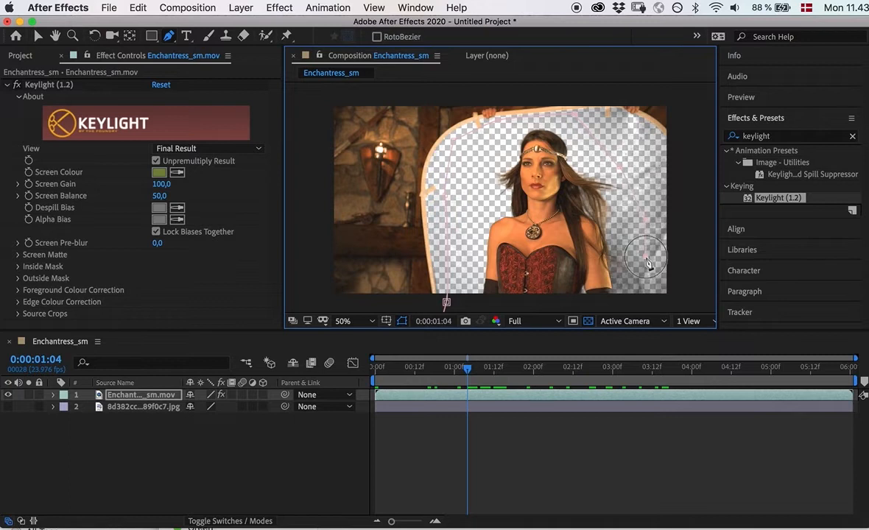
left_click(644, 304)
left_click(447, 304)
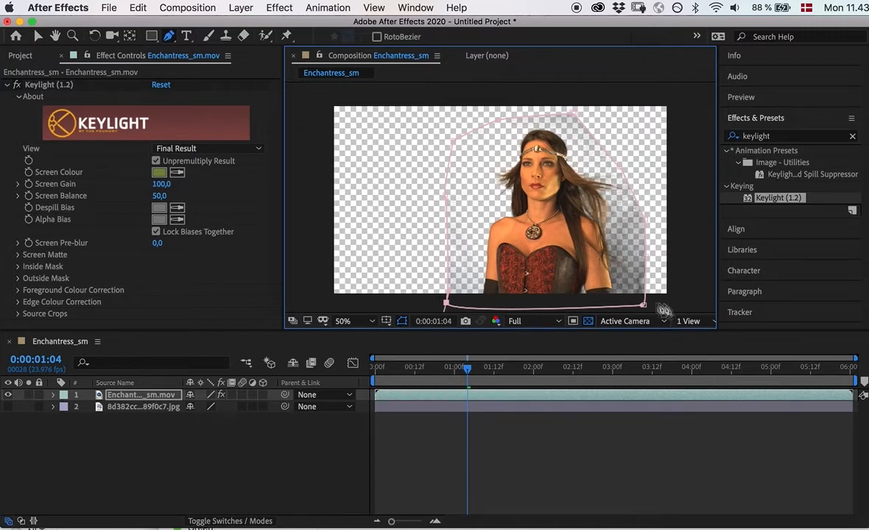
Step: At 0:00:02:10, move the mask's lower-left point slightly outward beyond the woman's arm and check the footage up to 0:00:02:14
left_click_drag(468, 374, 567, 405)
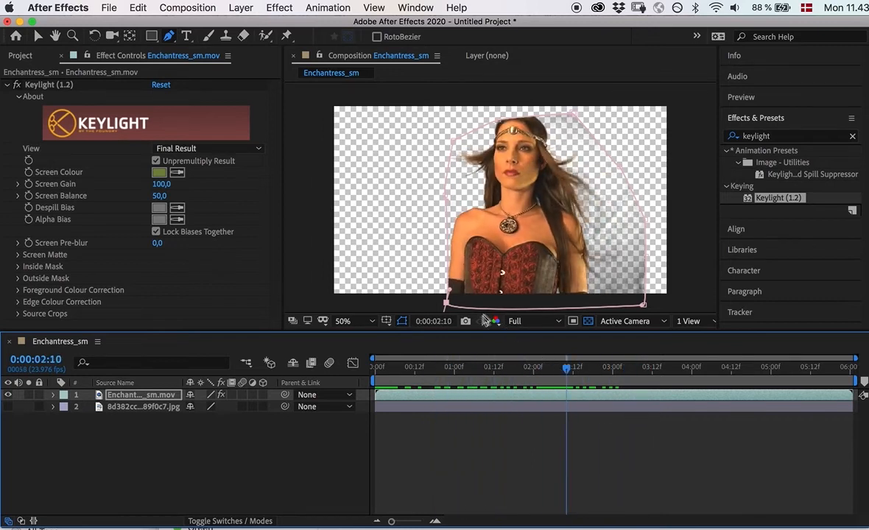
left_click_drag(447, 304, 440, 305)
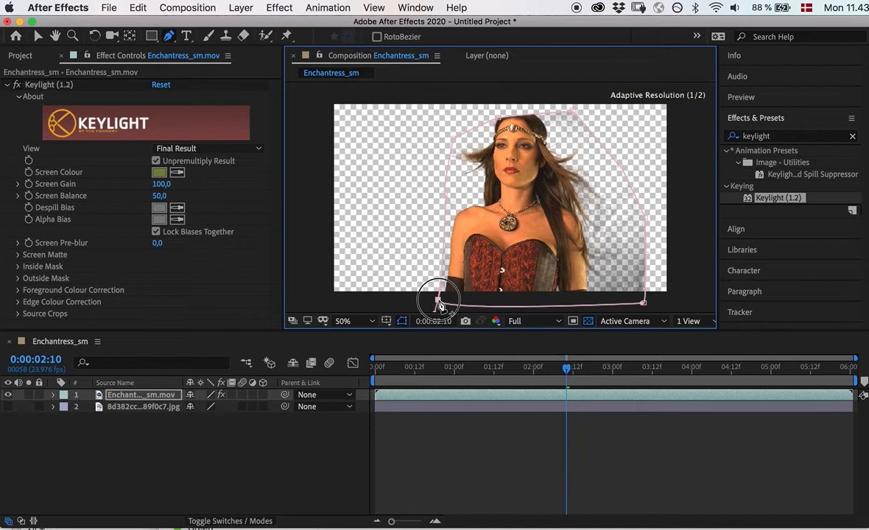
left_click_drag(538, 367, 580, 402)
Step: Show the office background image layer behind the keyed woman and deselect the masked layer
left_click(7, 407)
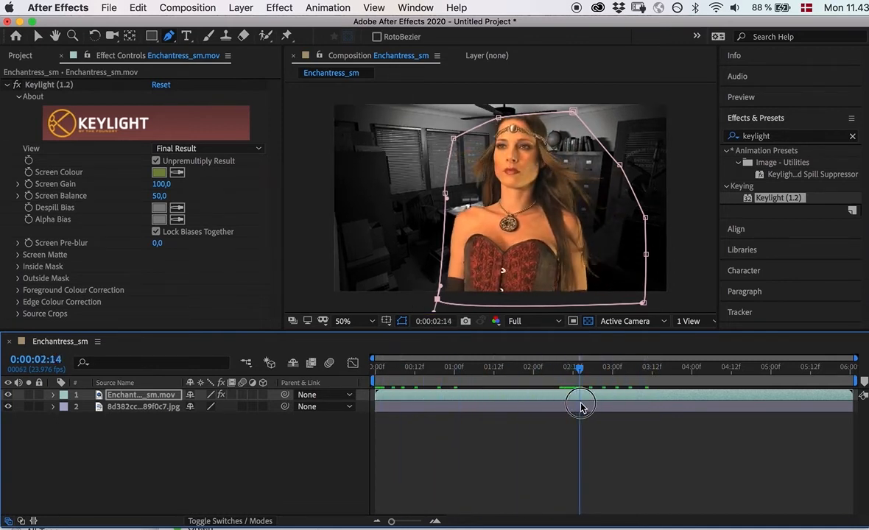
left_click(697, 166)
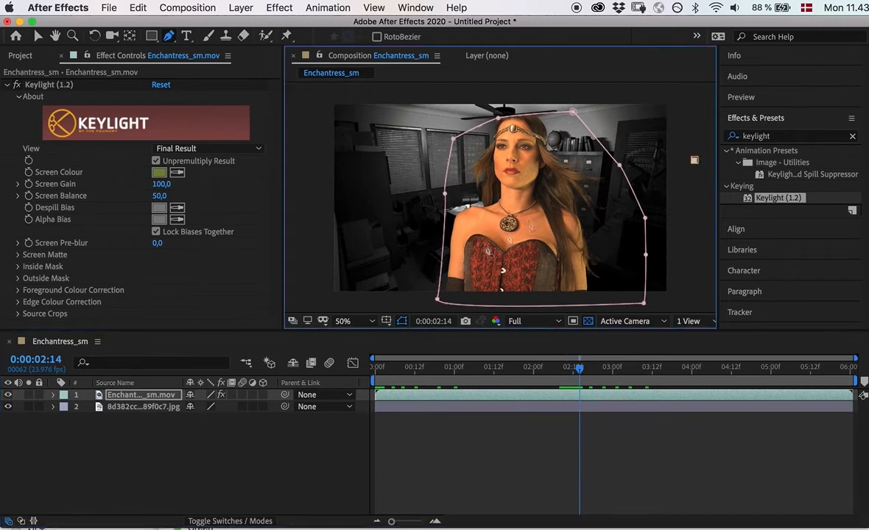
left_click(295, 457)
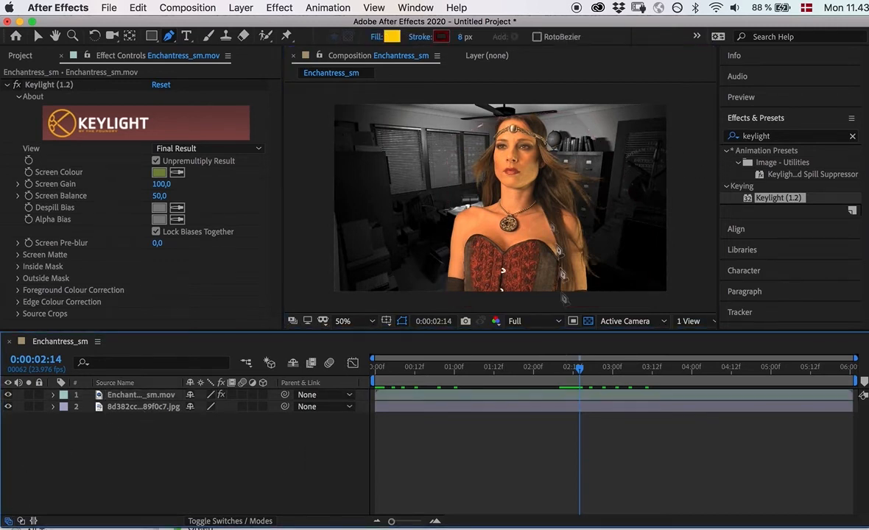
Step: Reposition the Enchantress mask's upper point close above the woman's head, after testing it higher above the frame
left_click(169, 397)
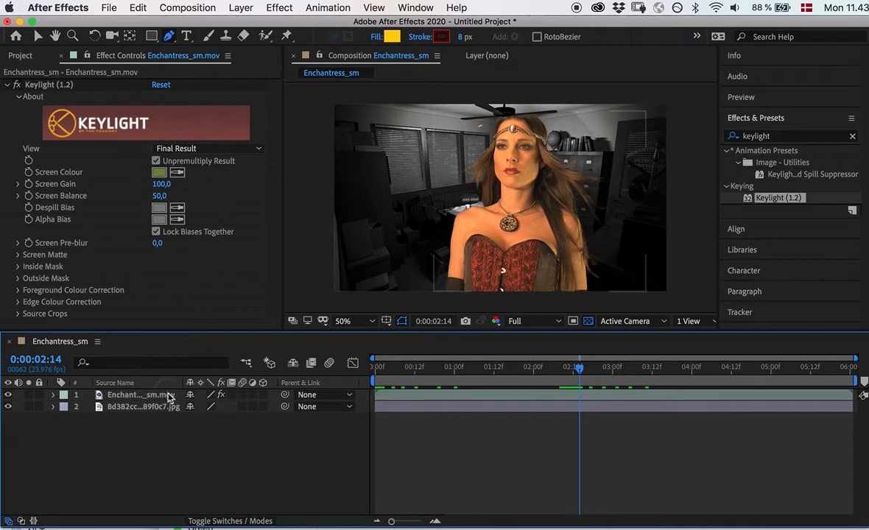
left_click(169, 398)
left_click(38, 35)
left_click_drag(500, 122, 499, 90)
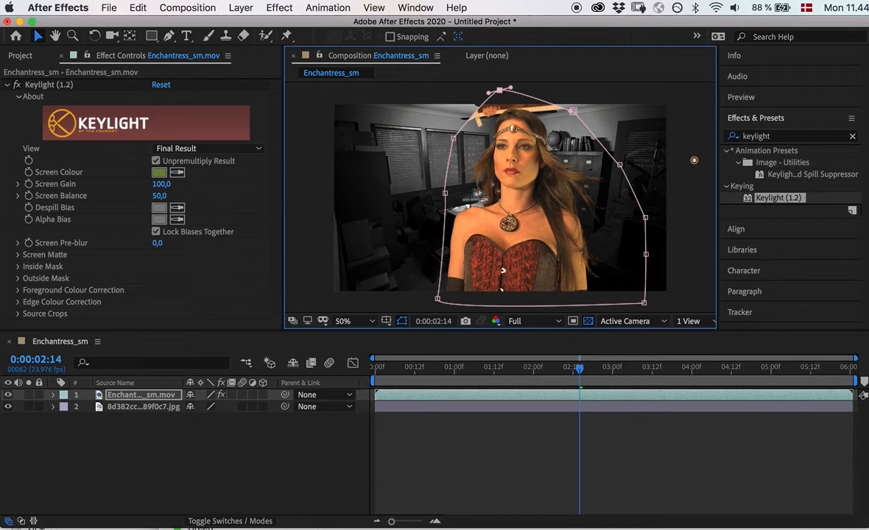
left_click_drag(499, 89, 509, 113)
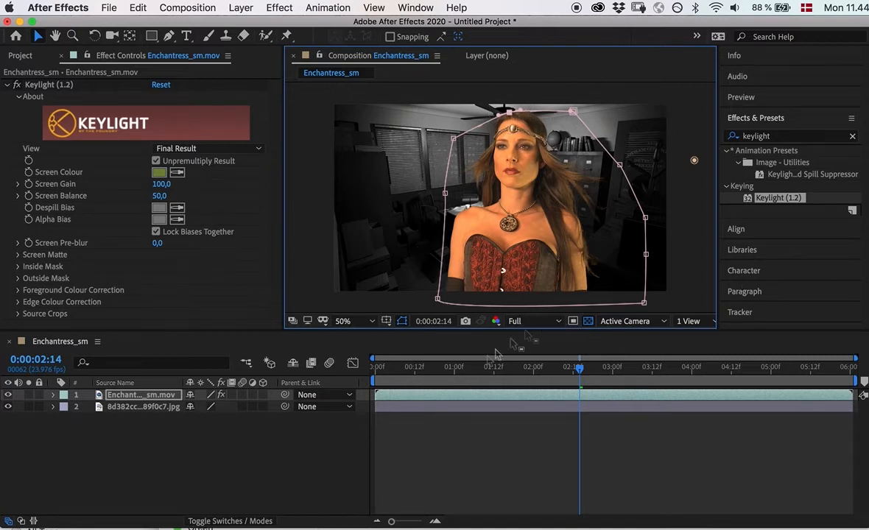
Step: At 0:00:03:04, reveal the Enchantress layer's Scale property and enlarge the layer to 113%
left_click_drag(580, 374, 628, 406)
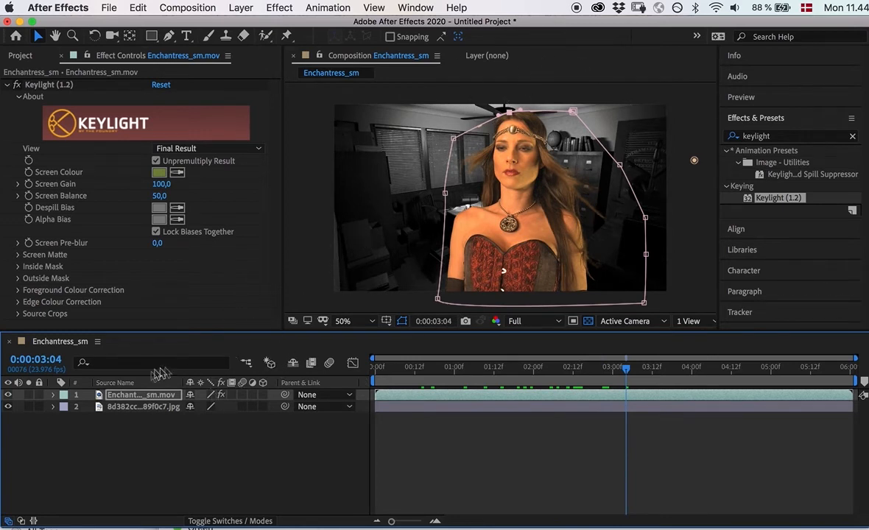
left_click(134, 396)
key("s")
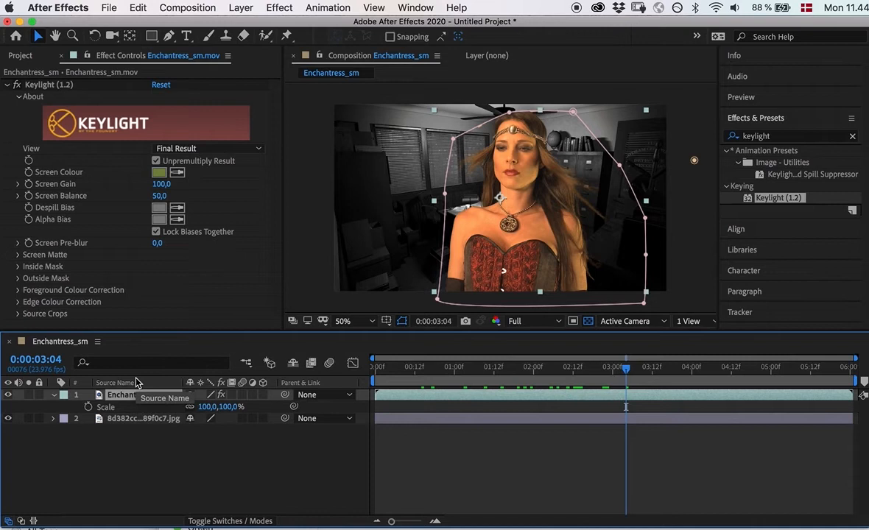
left_click_drag(231, 410, 243, 408)
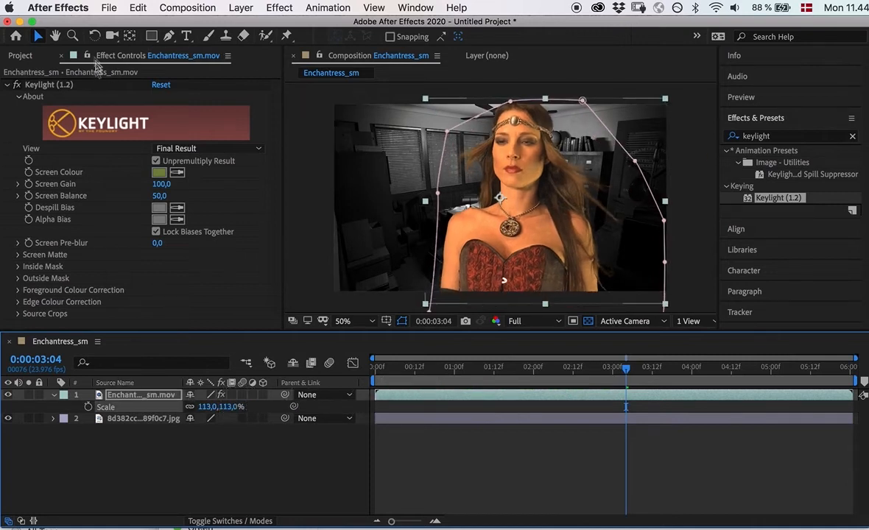
Step: Move the Enchantress layer to the right and slightly up over the background, and go to 0:00:02:07
left_click(38, 36)
left_click_drag(543, 234, 565, 230)
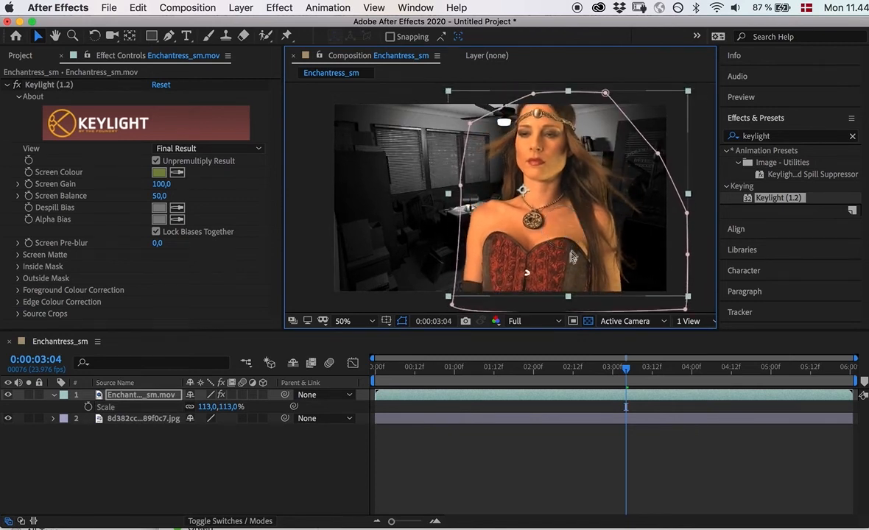
left_click_drag(617, 401, 562, 411)
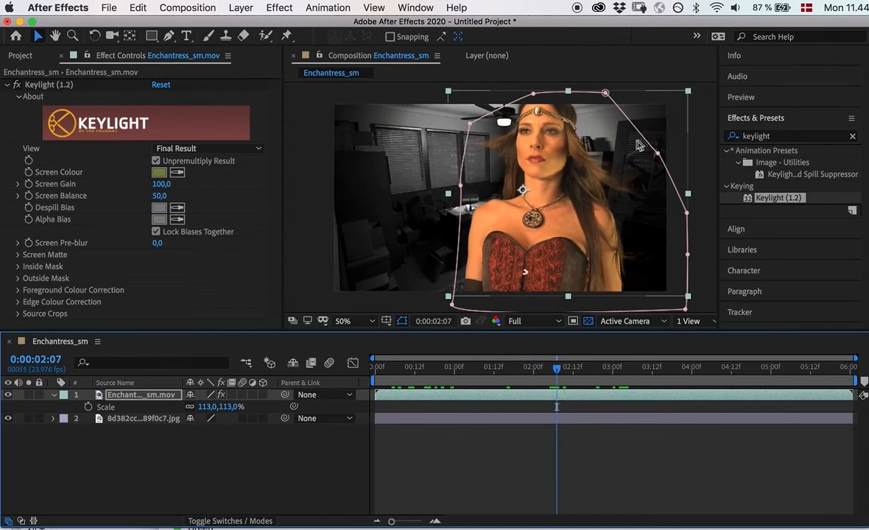
Step: Try smaller sizes for the Enchantress layer, set its Scale to 100%, and deselect it
left_click_drag(689, 92, 682, 101)
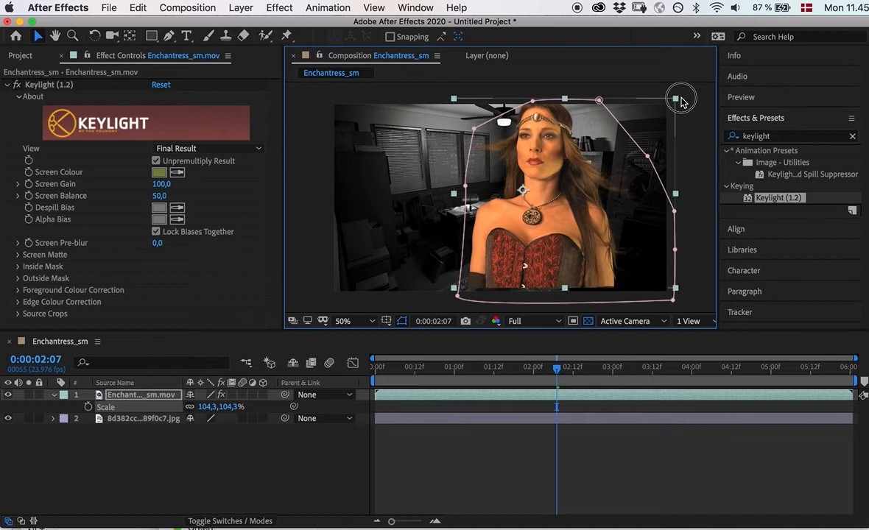
mouse_move(682, 101)
left_mouse_down()
mouse_move(673, 97)
mouse_move(695, 98)
mouse_move(687, 98)
left_mouse_up()
left_click(205, 407)
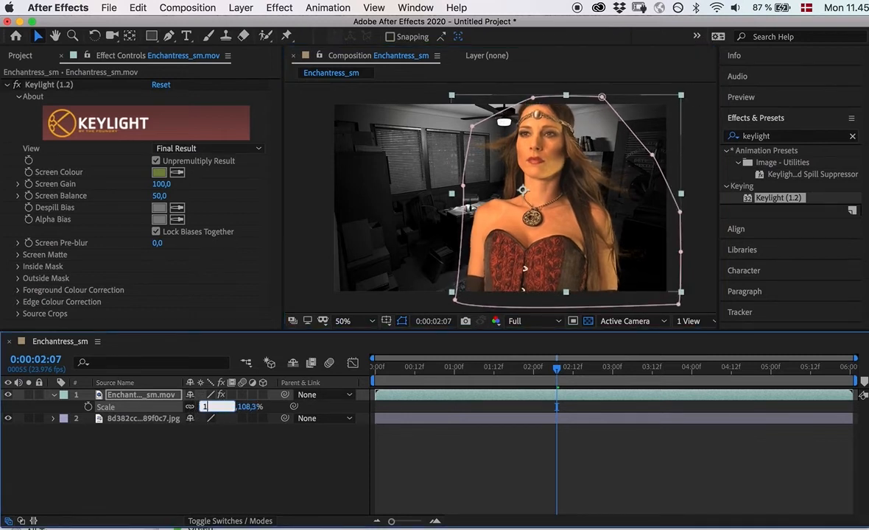
type("100")
left_click(302, 472)
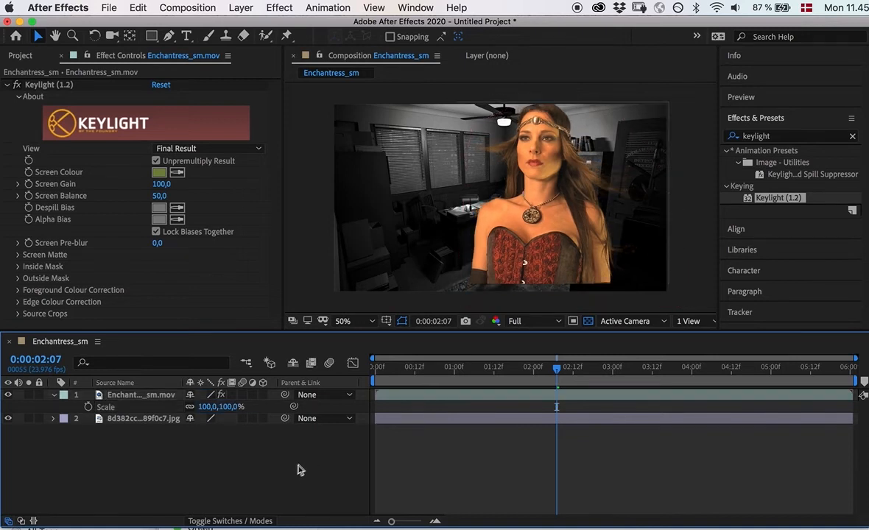
Step: Nudge the Enchantress layer slightly right and down, check it at 0:00:02:16, and deselect it
mouse_move(561, 242)
left_mouse_down()
mouse_move(549, 250)
mouse_move(567, 247)
left_mouse_up()
left_click_drag(557, 367, 586, 400)
left_click(254, 480)
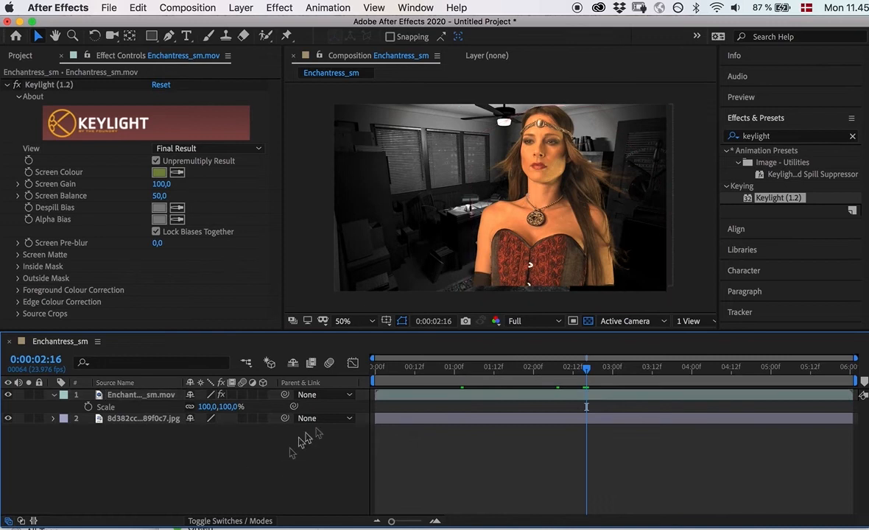
Step: Create a 1920 x 1080 px solid layer with the near-black colour 030303
left_click(243, 8)
mouse_move(251, 25)
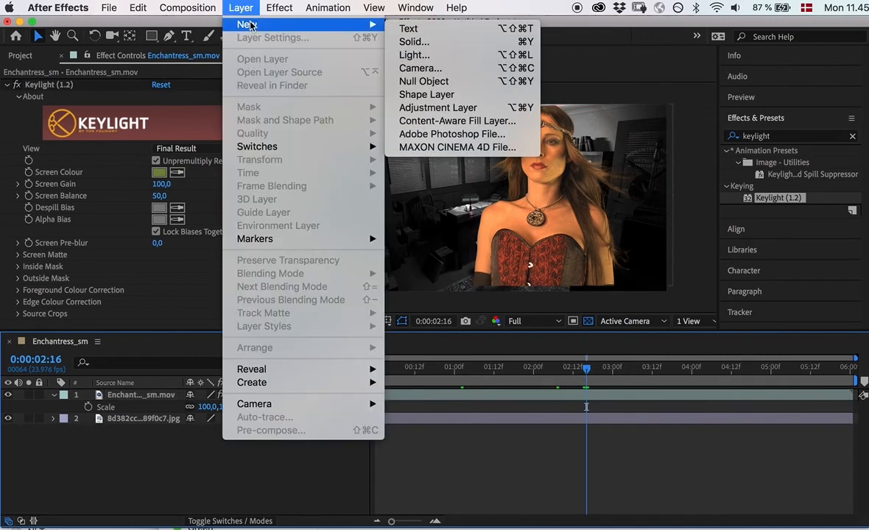
left_click(418, 41)
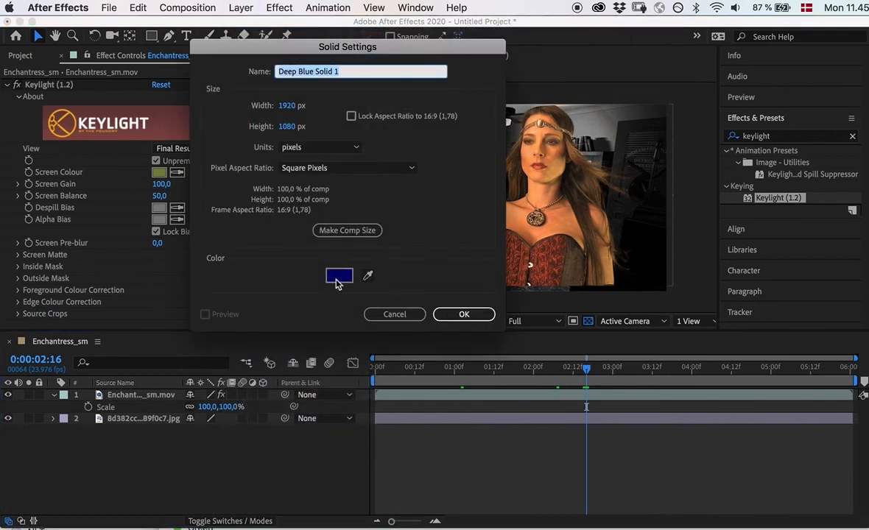
left_click(336, 281)
left_click_drag(25, 244, 10, 253)
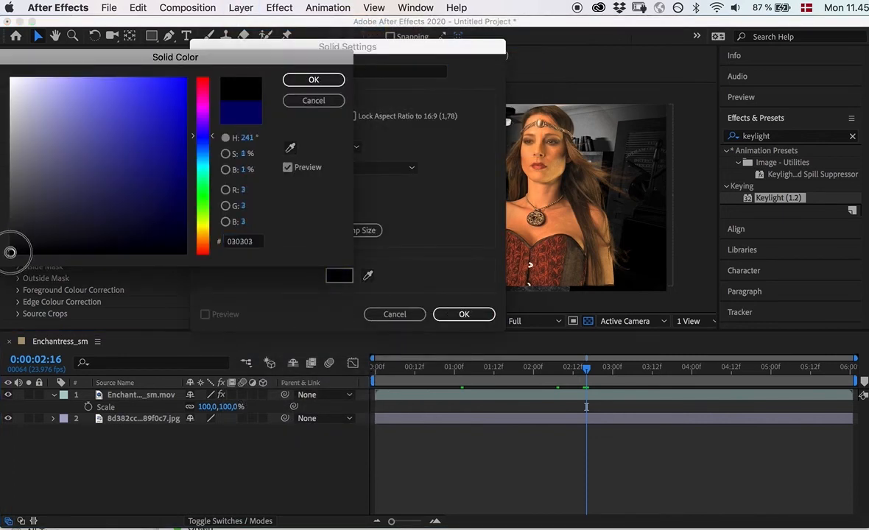
left_click(314, 81)
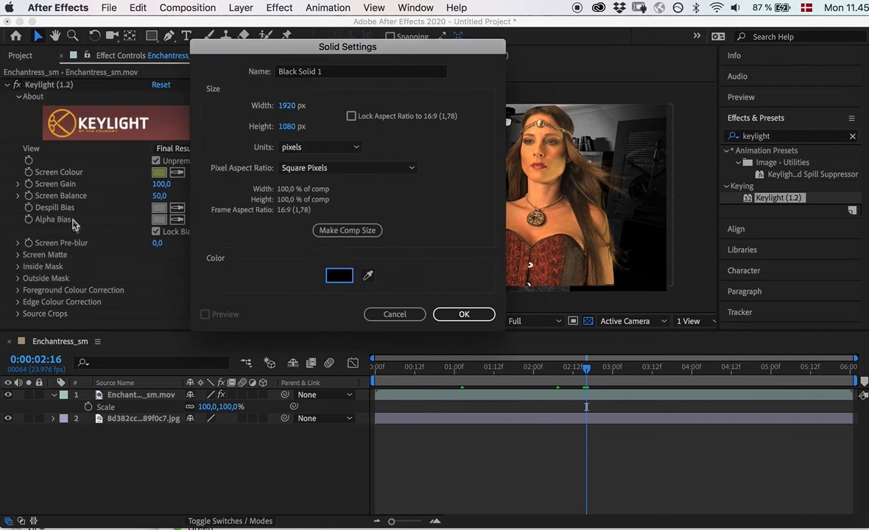
left_click(457, 314)
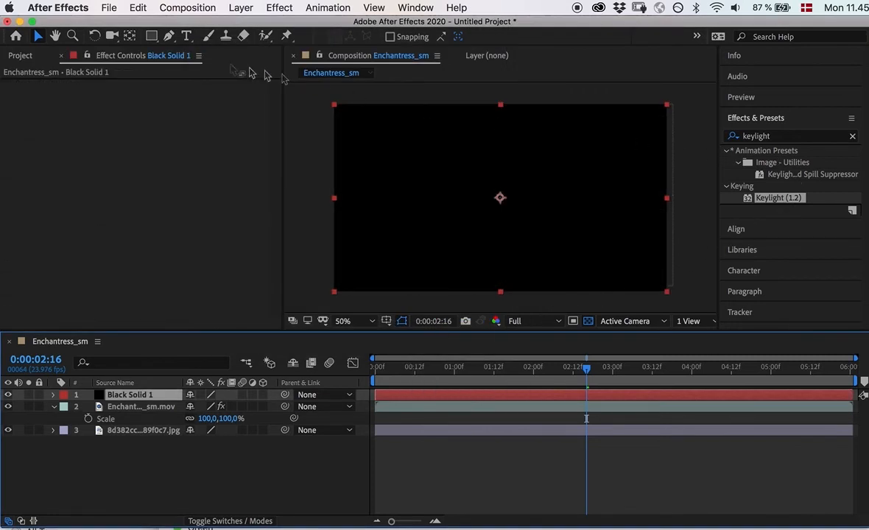
Step: Draw a rectangular mask wider than the frame on the black solid and set it to Subtract, leaving thin letterbox bars above and below
left_click(152, 35)
left_click_drag(308, 118, 327, 258)
left_click_drag(380, 271, 684, 280)
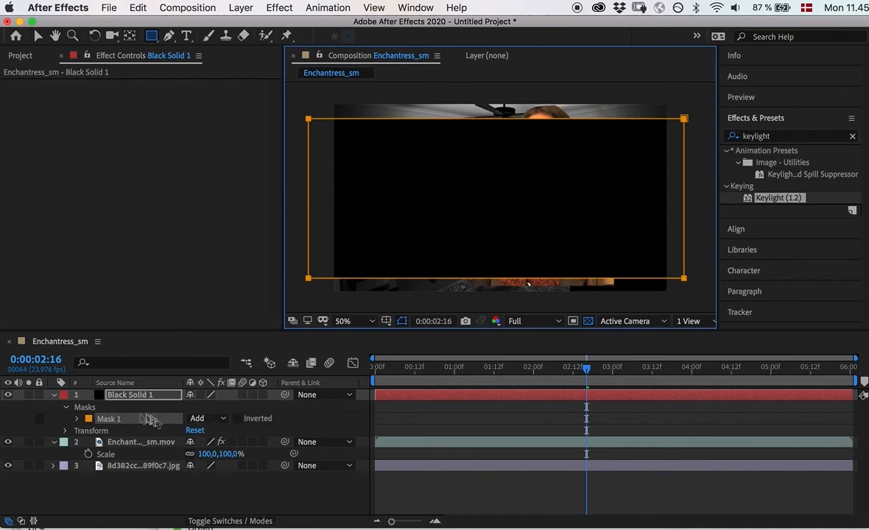
left_click(224, 418)
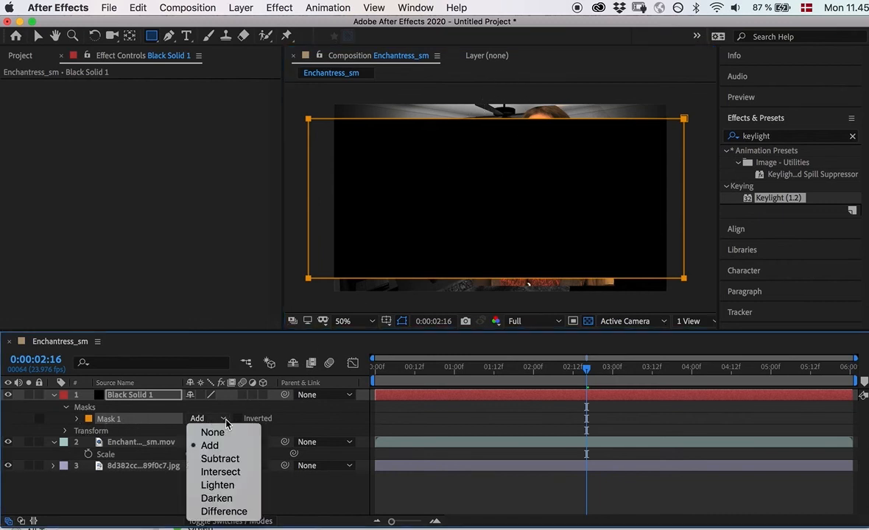
left_click(219, 459)
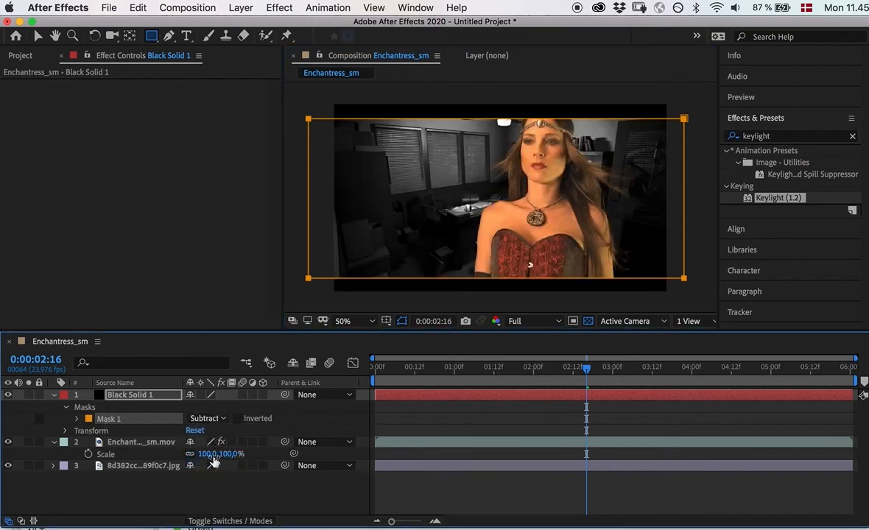
left_click(258, 502)
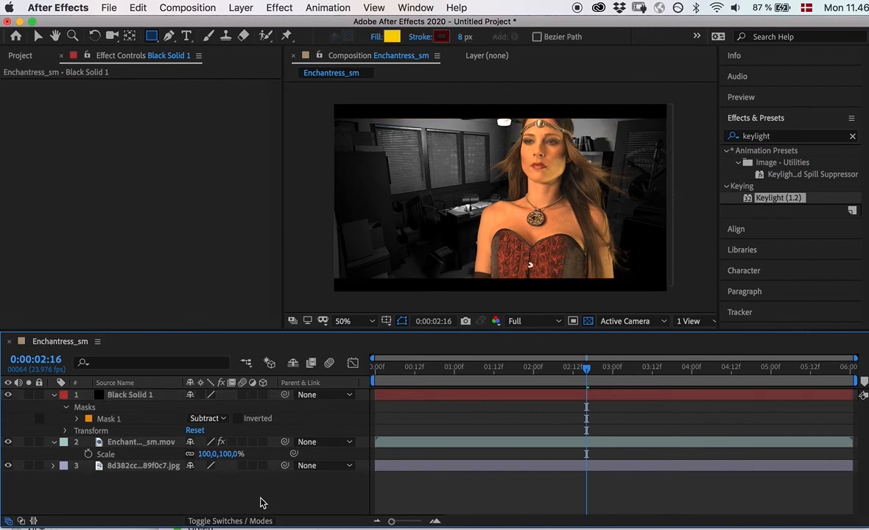
Step: Review the letterboxed shot, stop at 0:00:02:18, and move the Enchantress layer slightly right and down between the bars
left_click_drag(590, 372, 422, 368)
left_click_drag(456, 392, 595, 402)
left_click(141, 443)
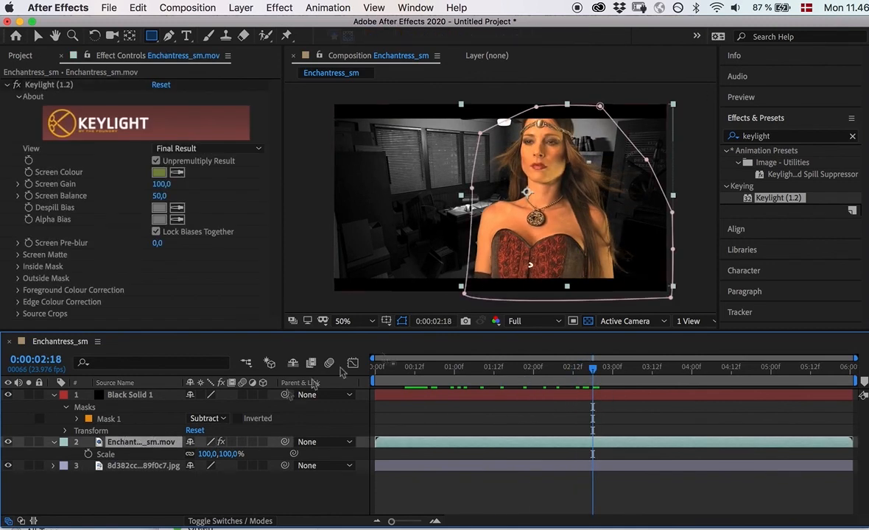
left_click_drag(539, 236, 531, 244)
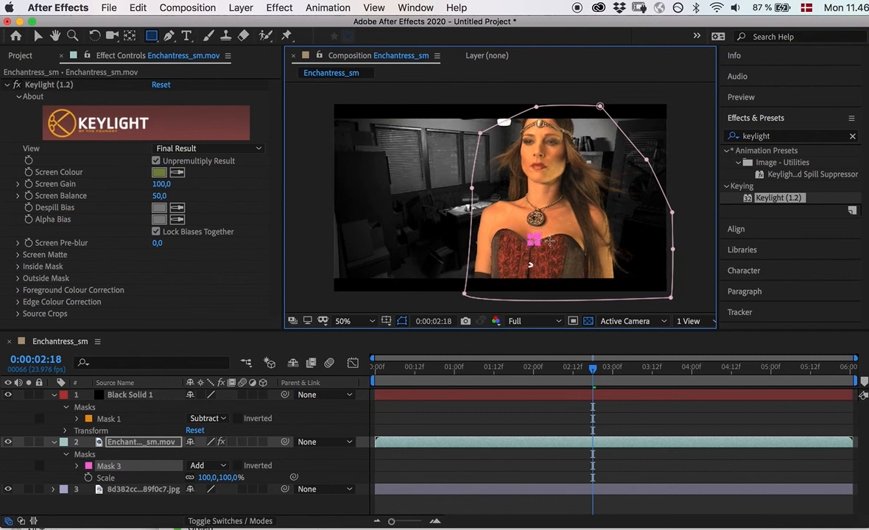
key("Delete")
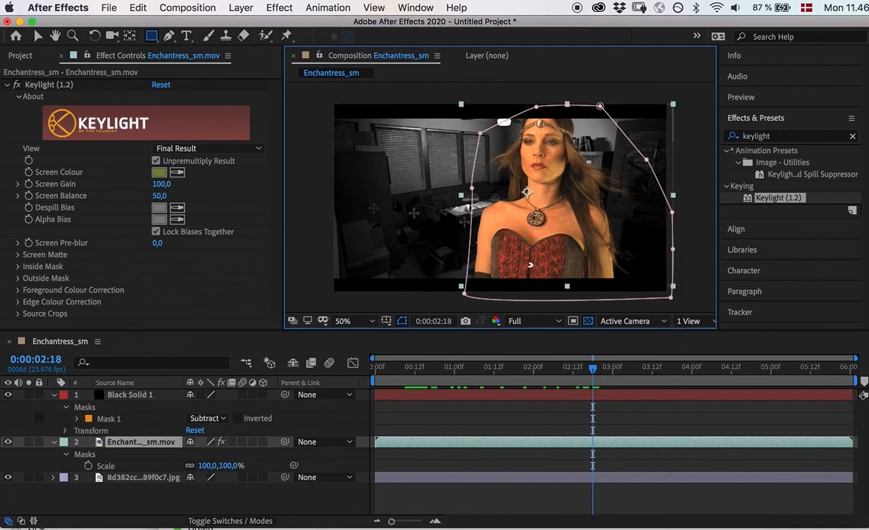
left_click(39, 35)
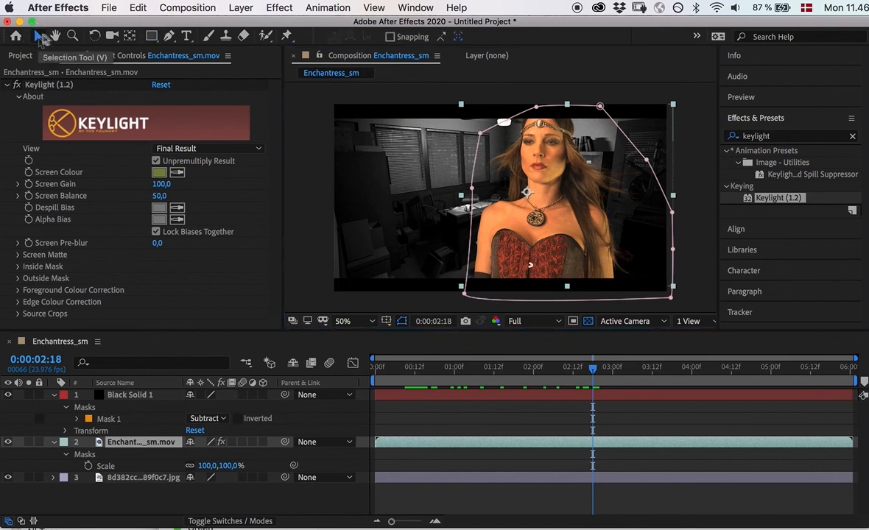
mouse_move(553, 228)
left_mouse_down()
mouse_move(543, 225)
mouse_move(554, 233)
left_mouse_up()
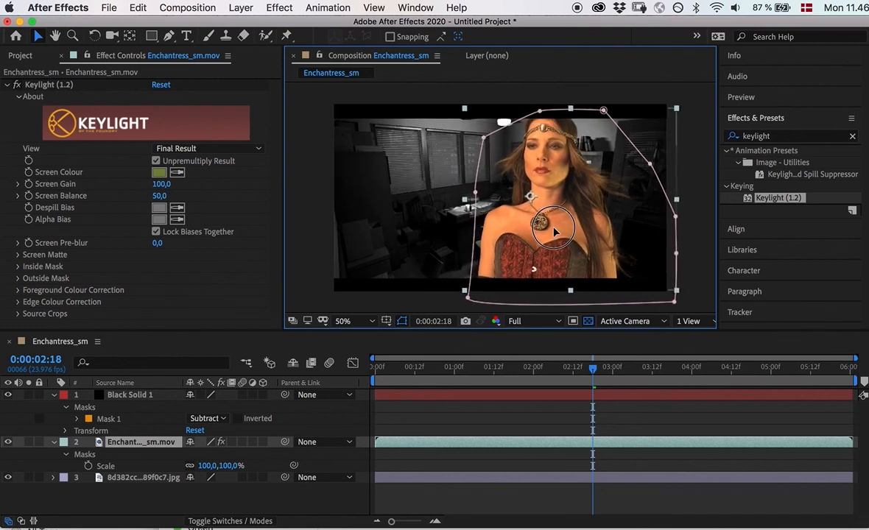
Step: Play the finished composite from its first frame and scrub back to 0:00:02:04
left_click_drag(594, 370, 347, 402)
left_click(276, 502)
key("space")
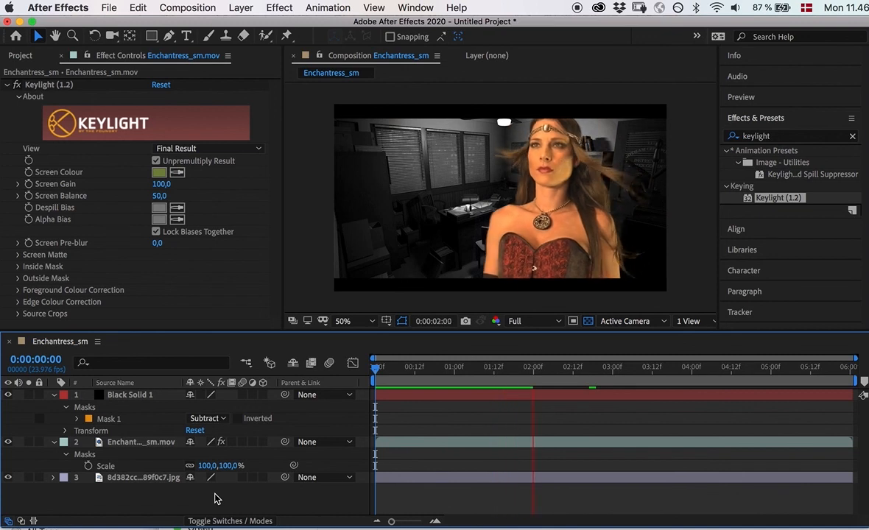
key("space")
left_click_drag(599, 369, 551, 377)
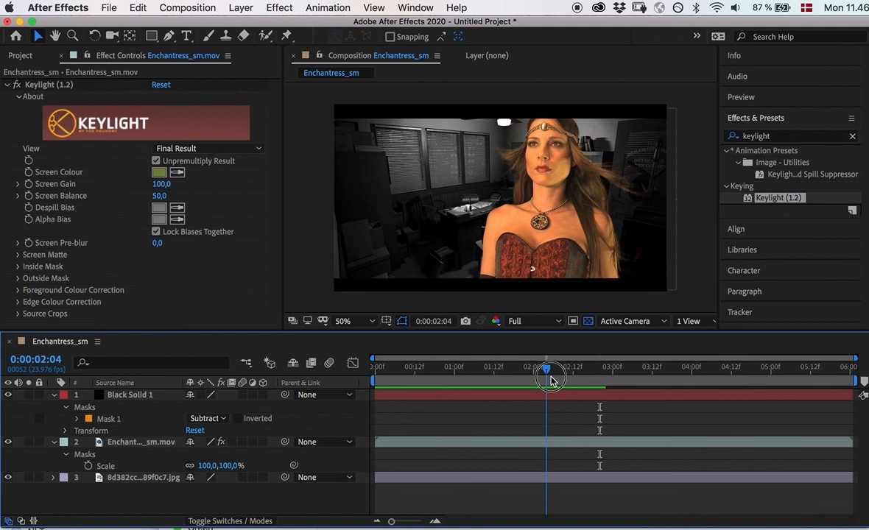